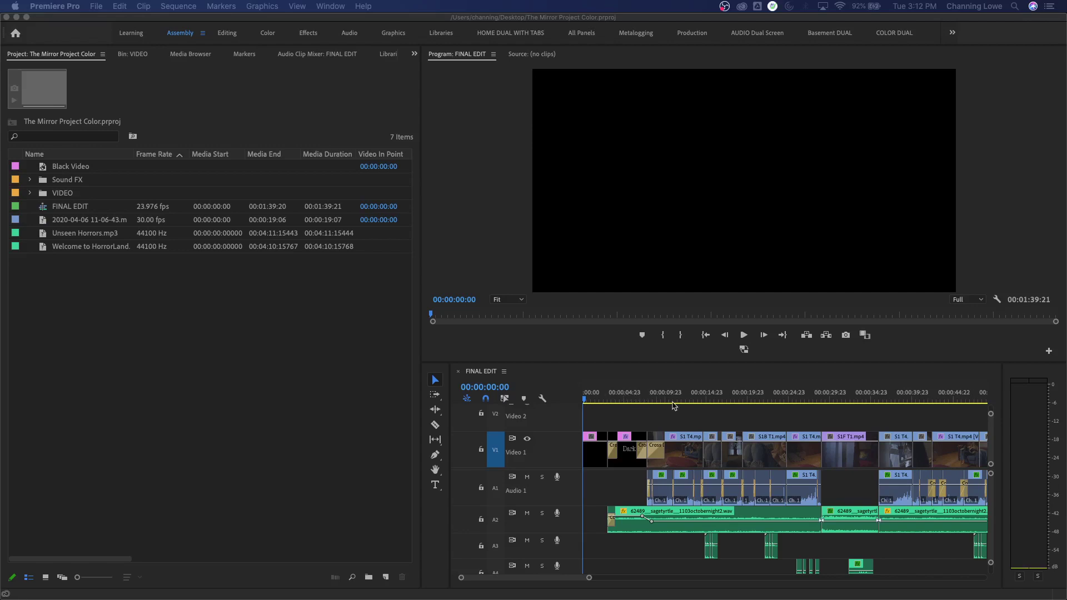
Step: Move the playhead to the dim armchair shot at 00:00:12:13 and activate the Program monitor
left_click(674, 404)
left_click(675, 401)
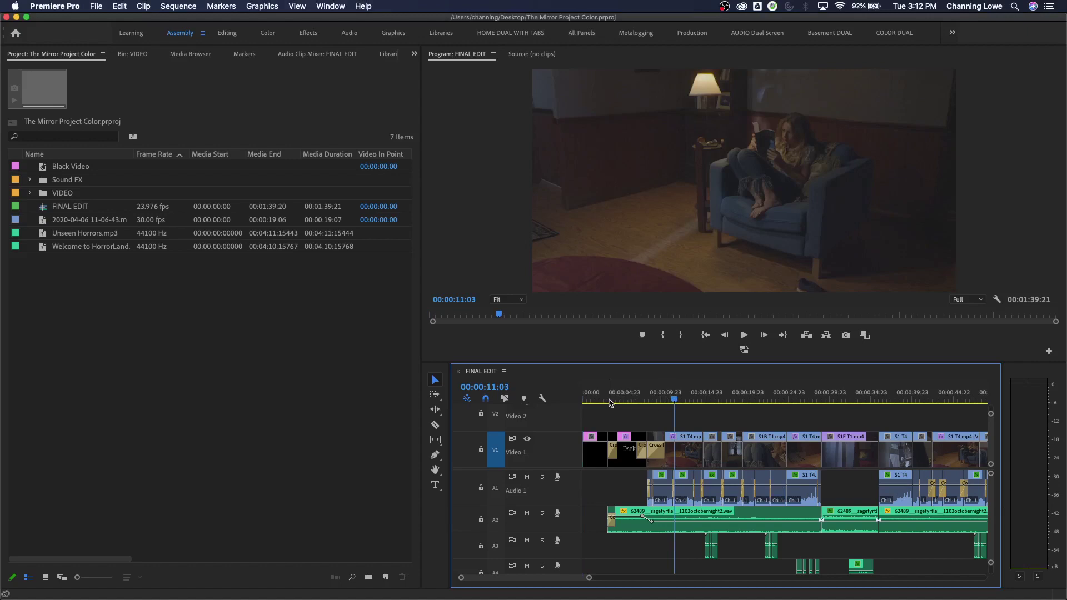
left_click(686, 400)
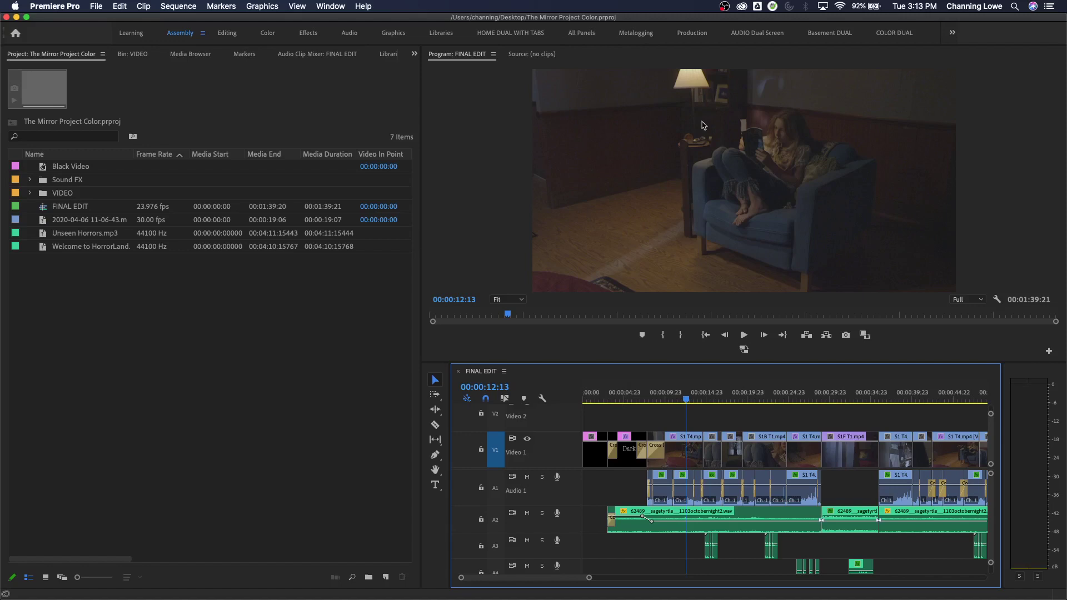
left_click(691, 155)
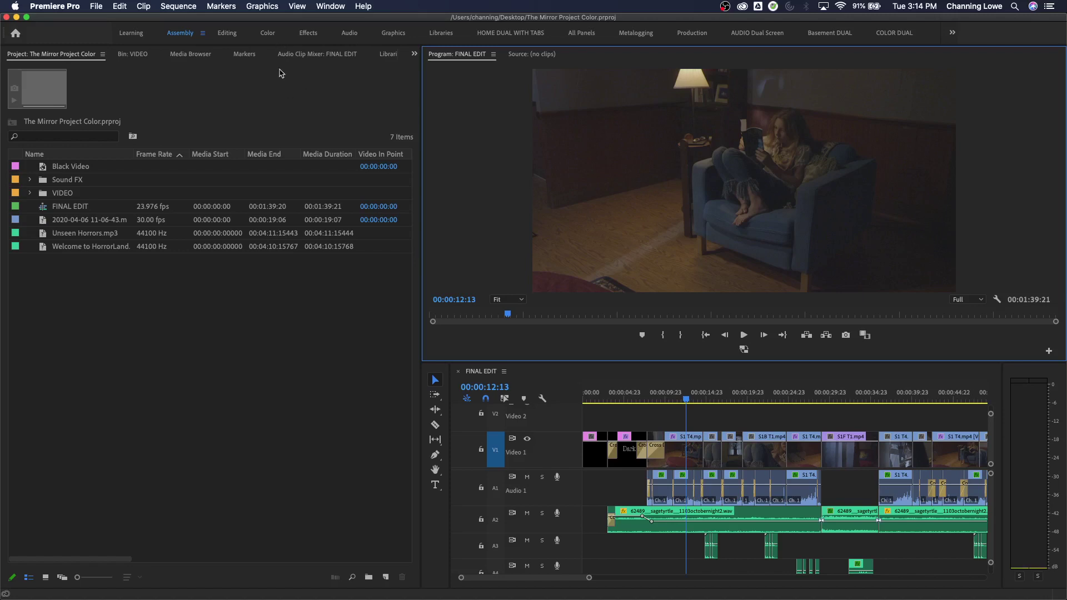
Step: Switch to the Color workspace and add a Histogram to the Lumetri Scopes display
left_click(267, 34)
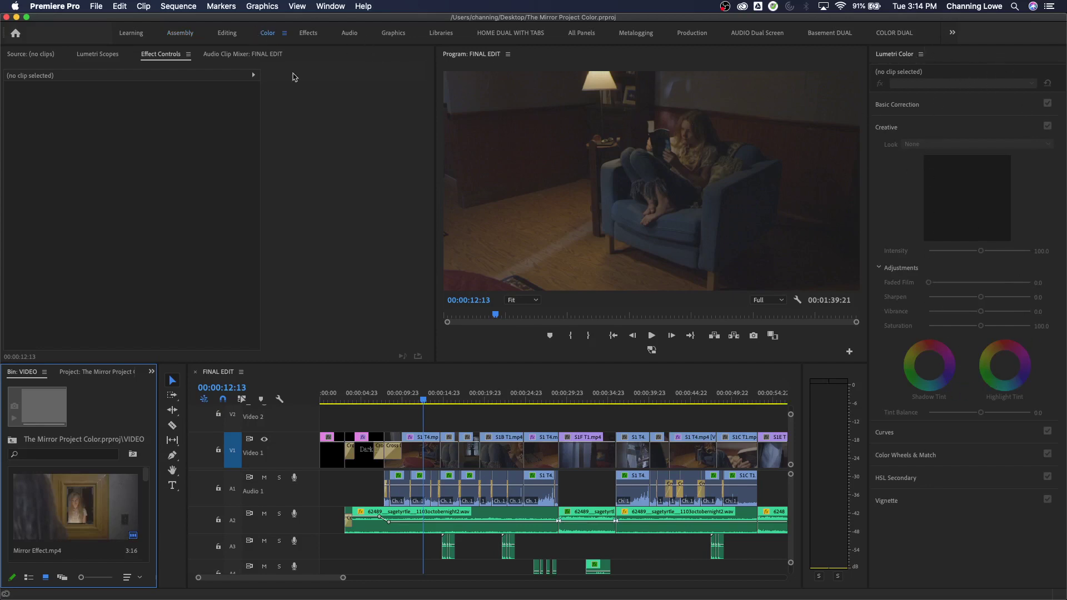
left_click(84, 55)
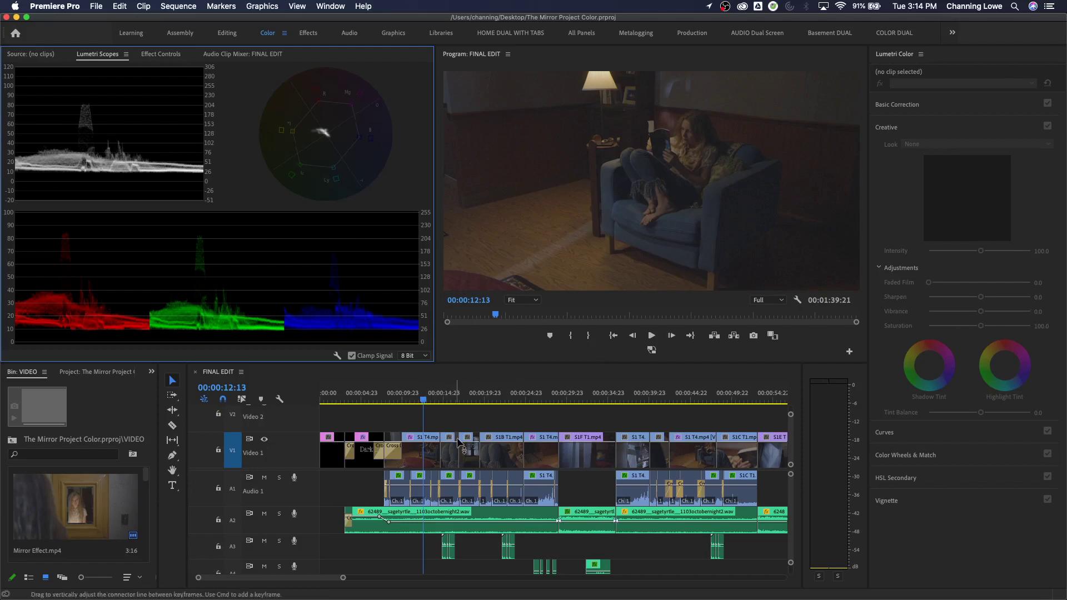
right_click(251, 204)
left_click(252, 203)
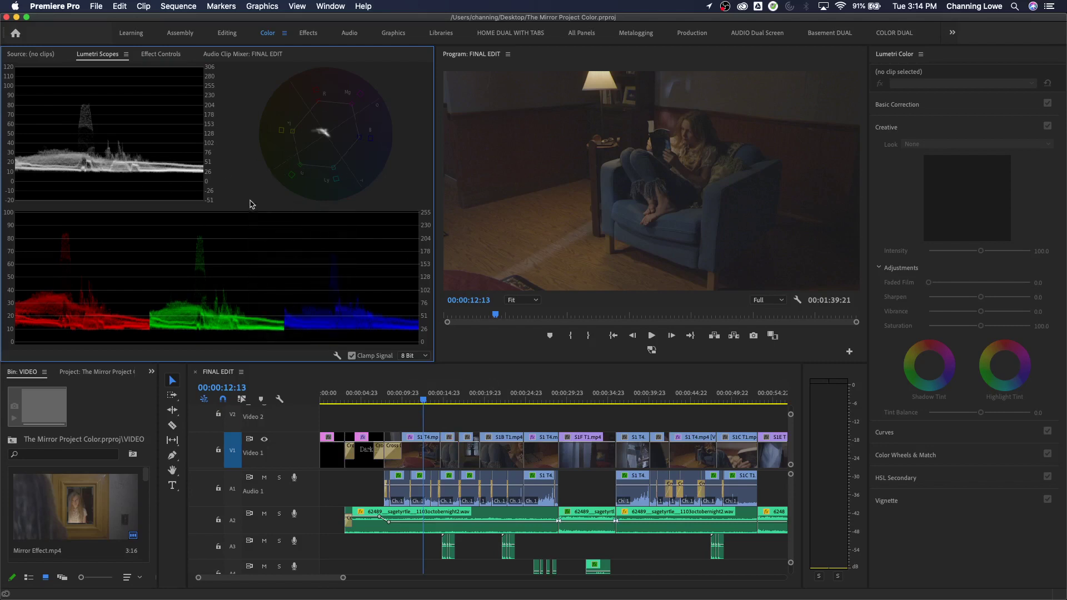
right_click(251, 204)
left_click(236, 165)
right_click(236, 164)
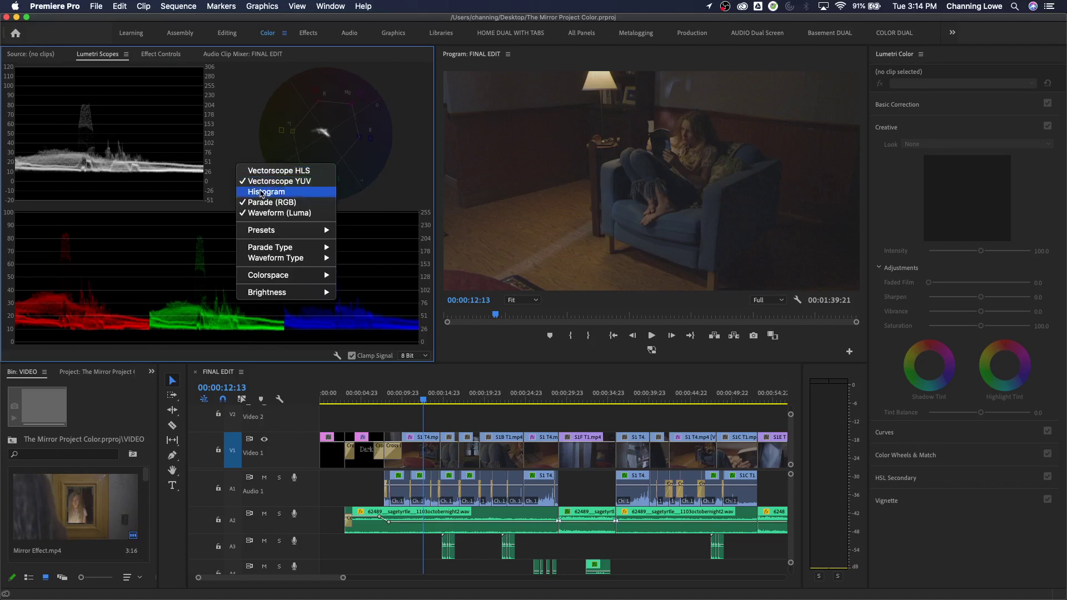
left_click(261, 192)
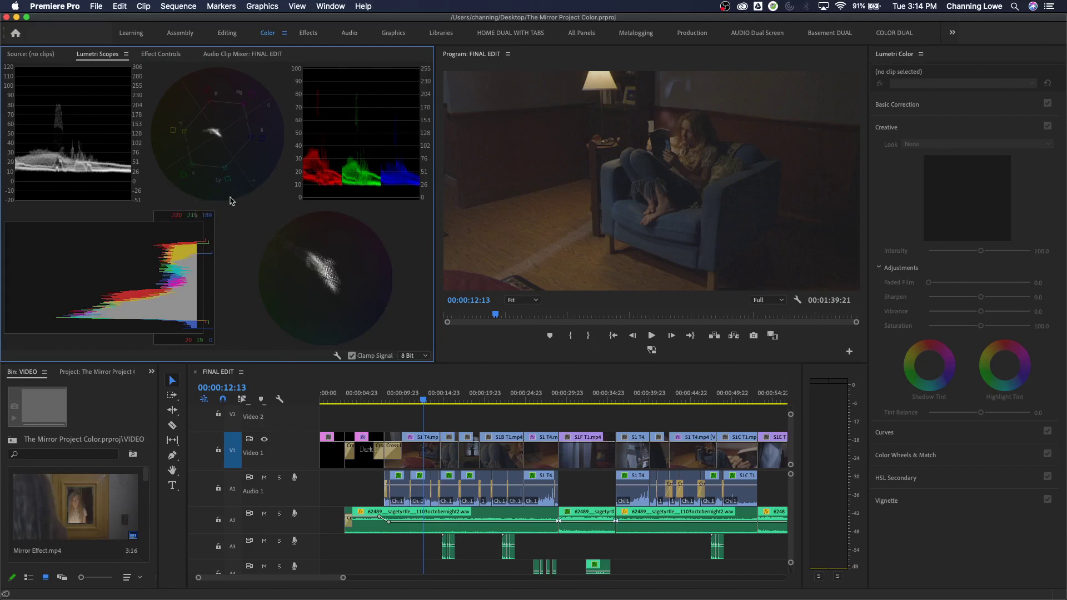
Step: Maximize the Lumetri Scopes panel to full window with the backtick shortcut
key("grave")
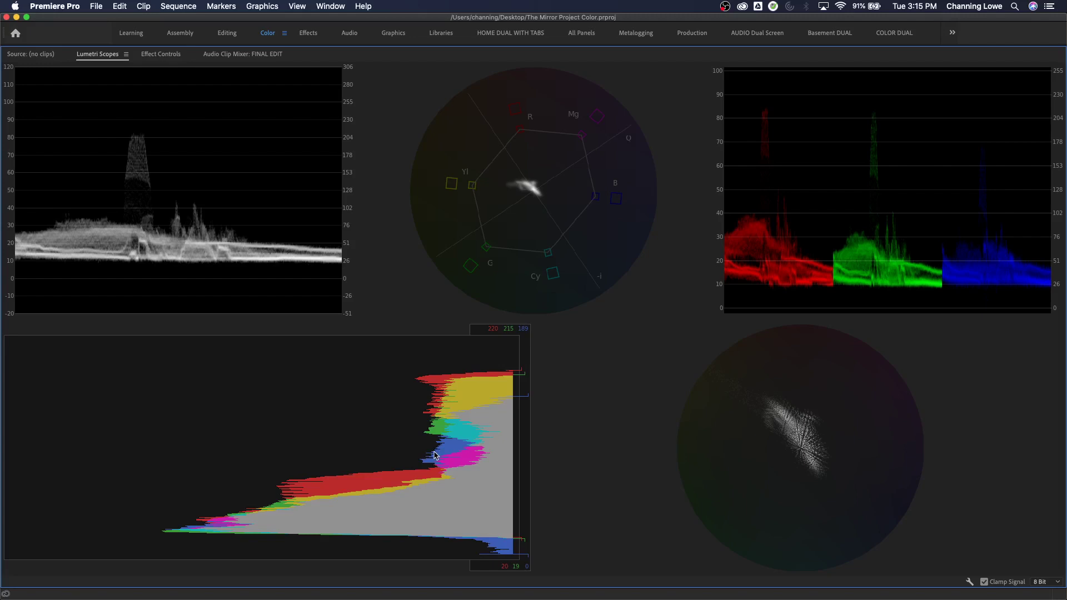
Step: Uncheck Histogram in the scopes menu, leaving waveform, RGB parade and both vectorscopes
right_click(412, 426)
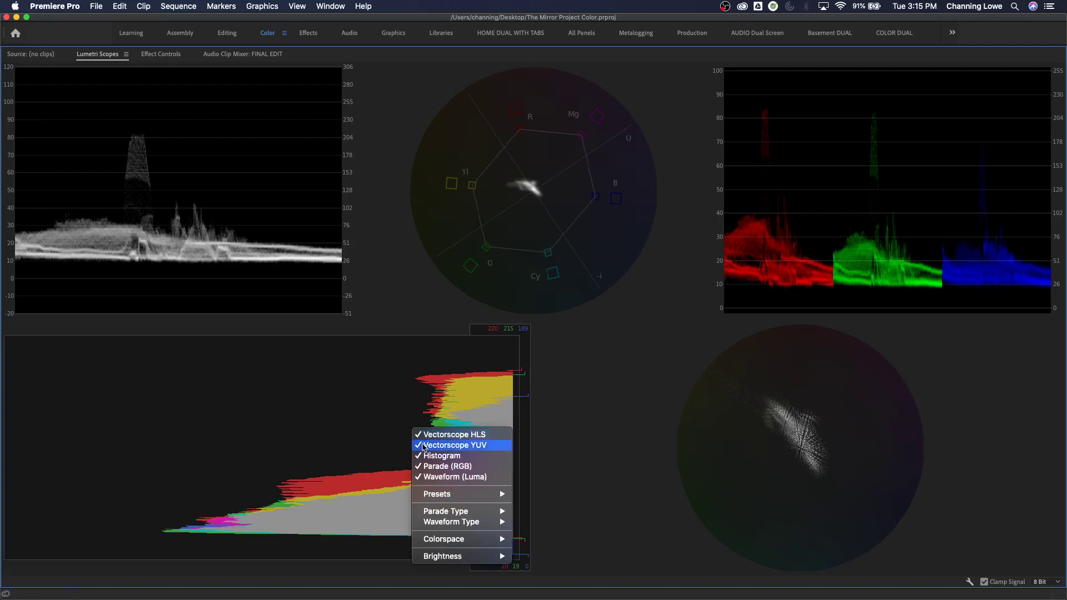
left_click(436, 457)
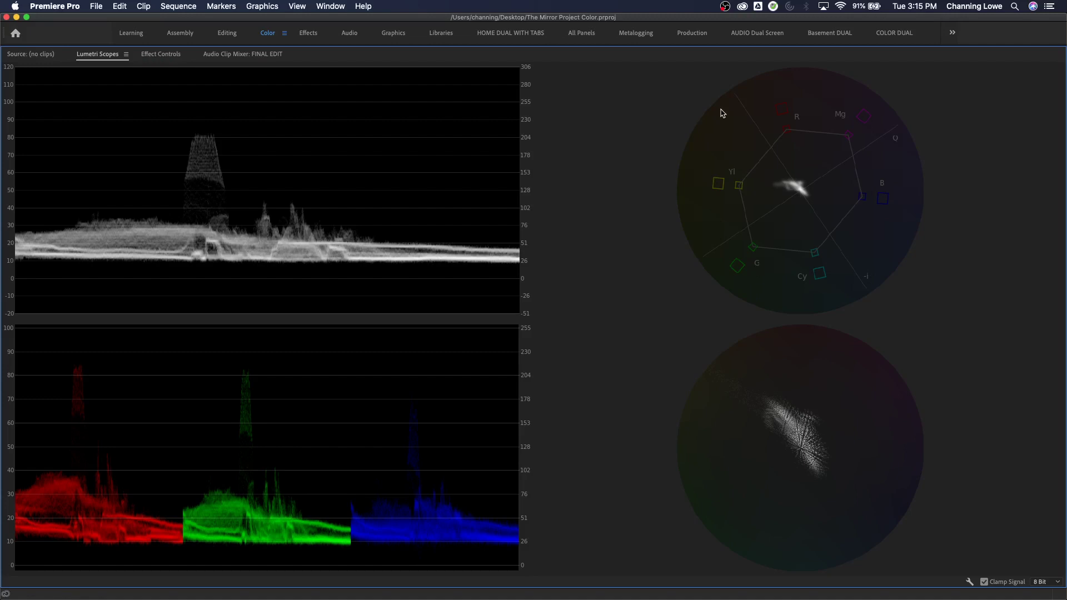
right_click(730, 135)
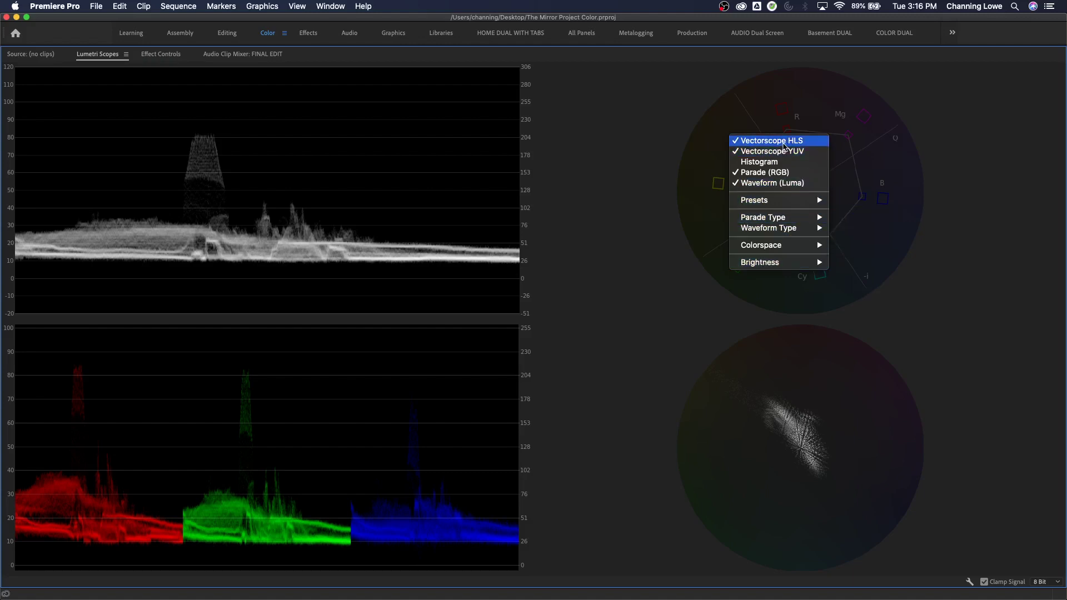
Step: Turn off Vectorscope HLS, leaving the waveform, YUV vectorscope and full-width RGB parade
left_click(784, 143)
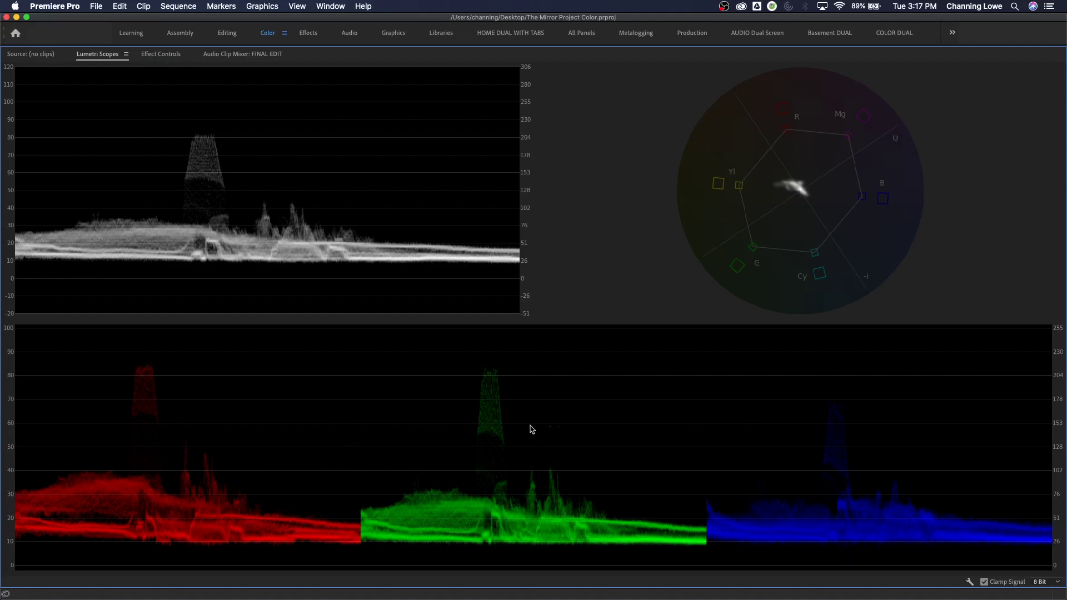
right_click(269, 242)
left_click(273, 223)
right_click(382, 289)
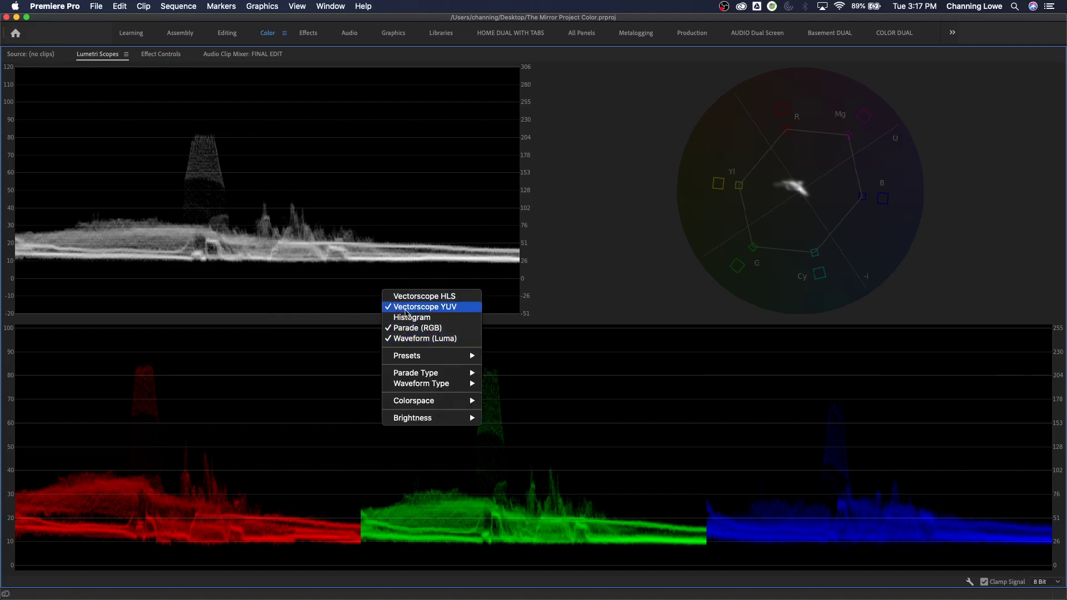
left_click(406, 309)
right_click(403, 300)
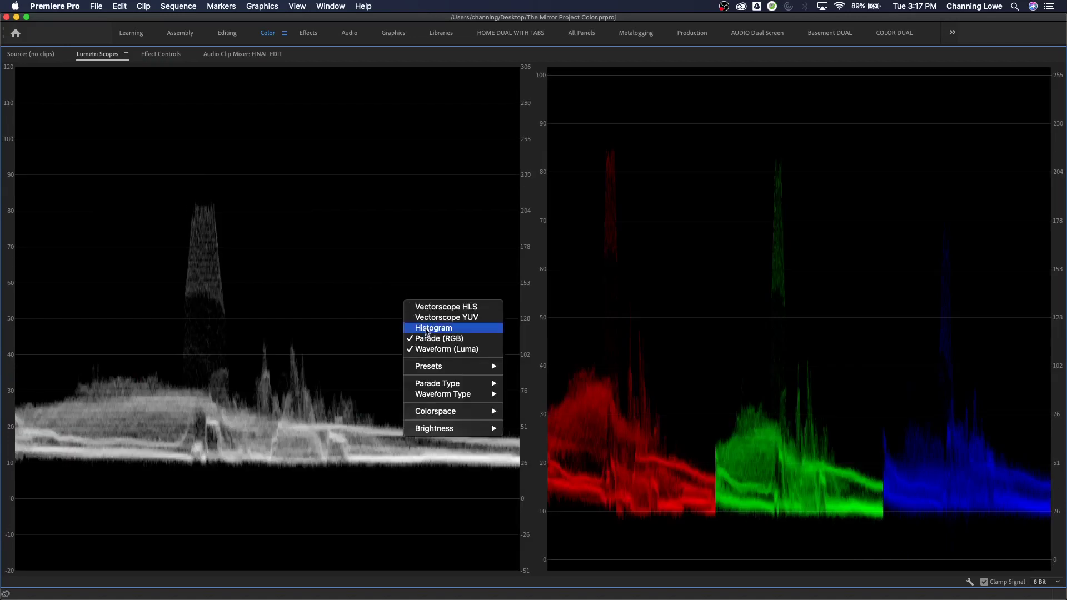
left_click(432, 348)
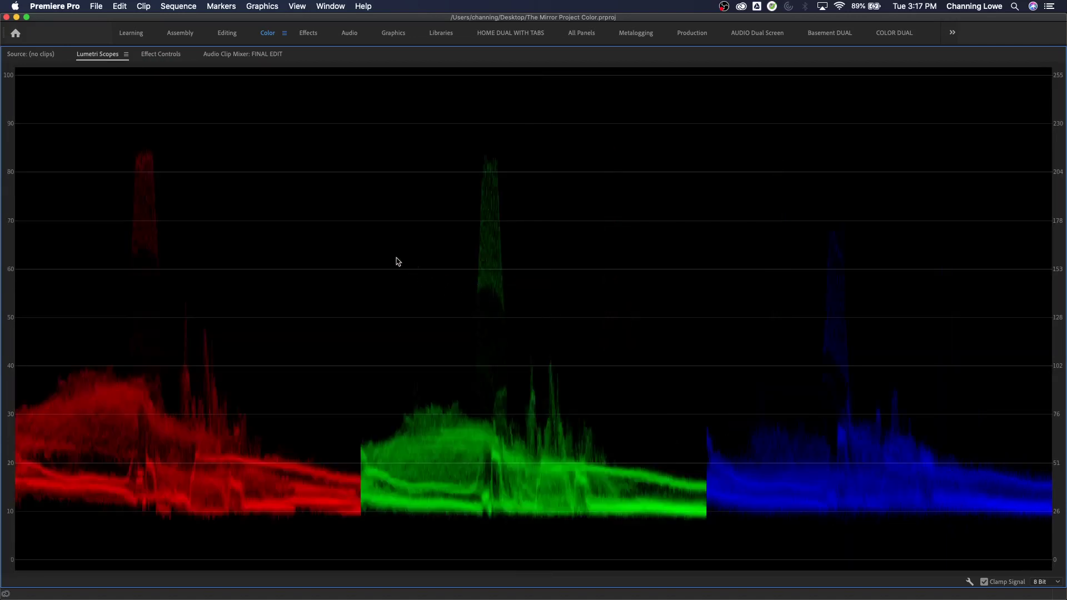
right_click(433, 265)
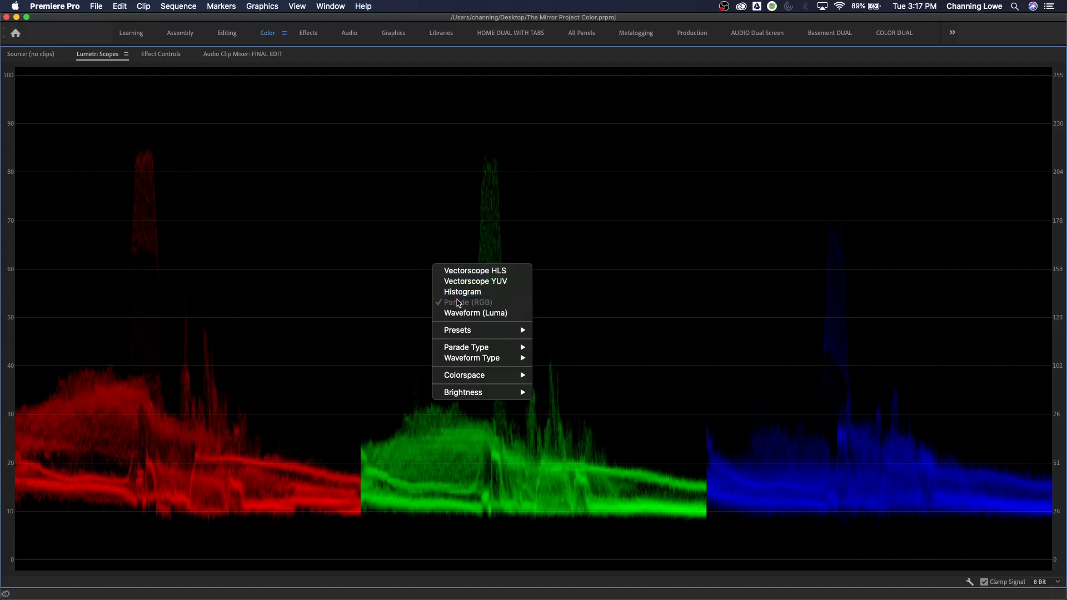
left_click(466, 314)
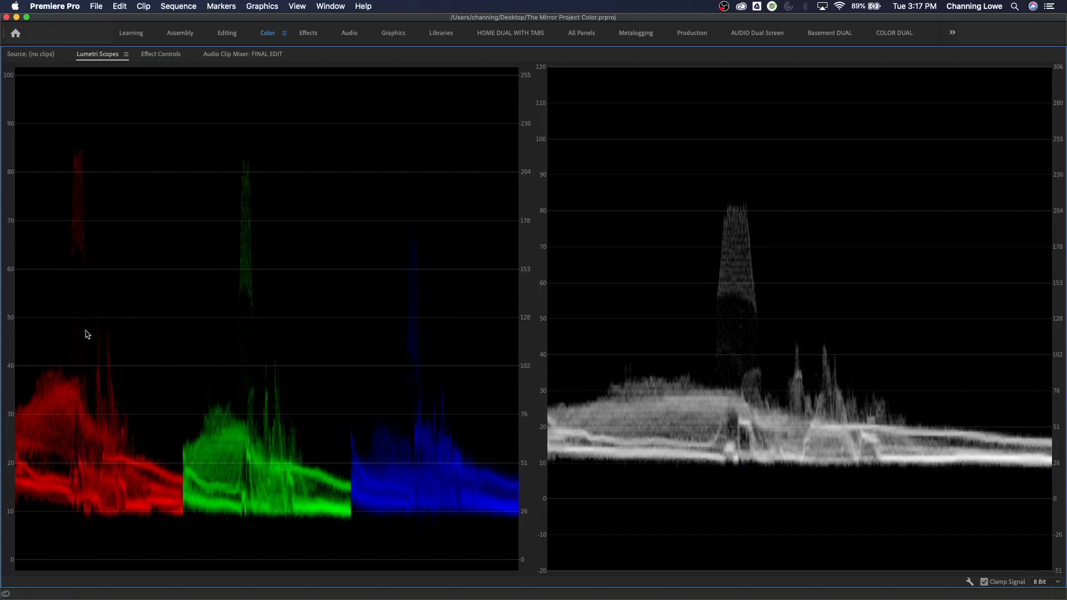
right_click(426, 366)
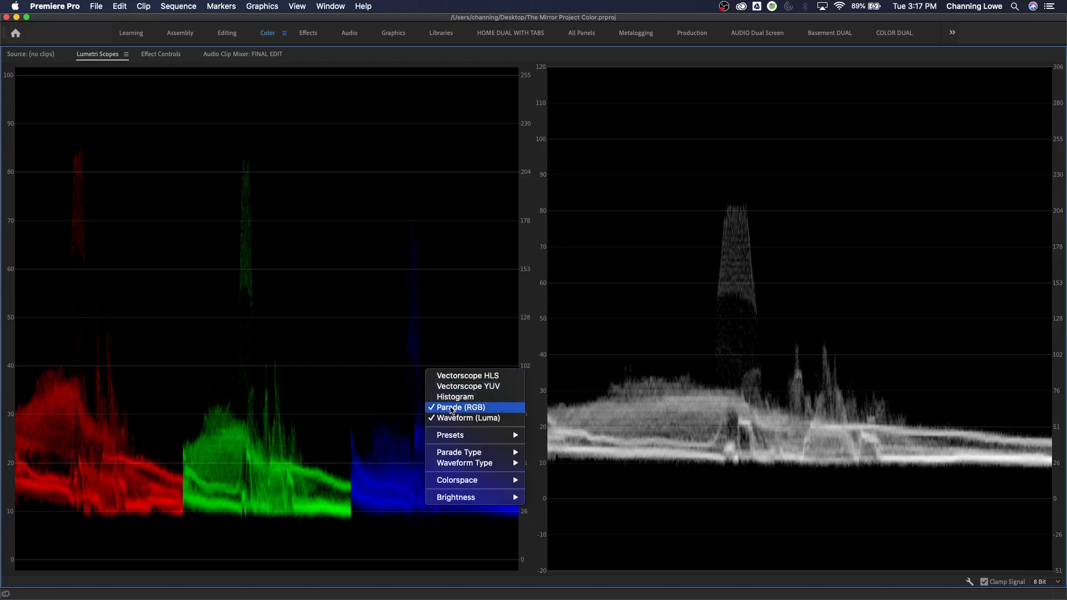
left_click(468, 387)
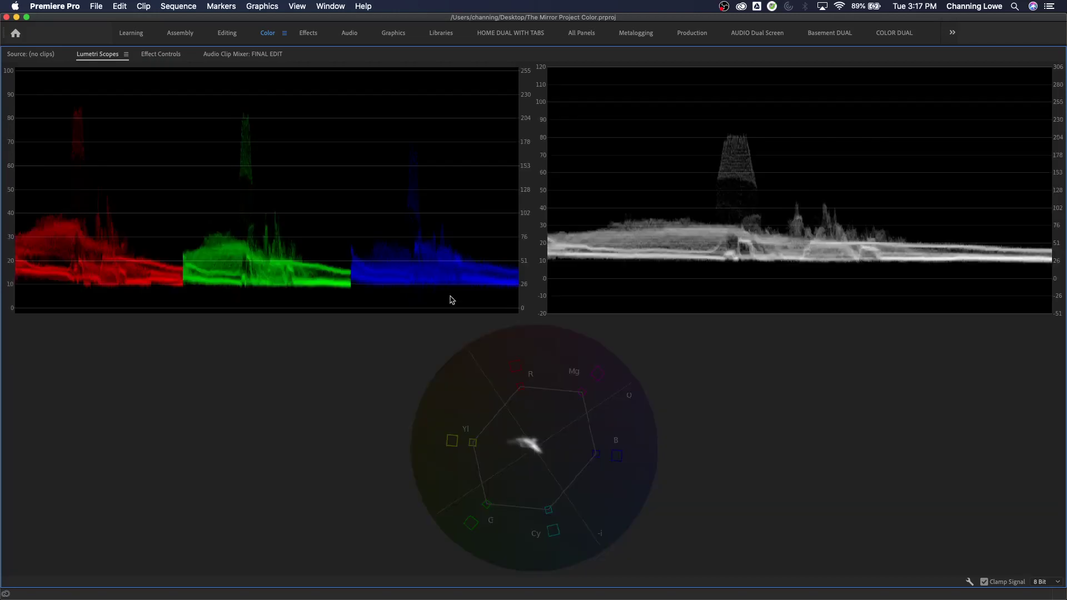
right_click(402, 280)
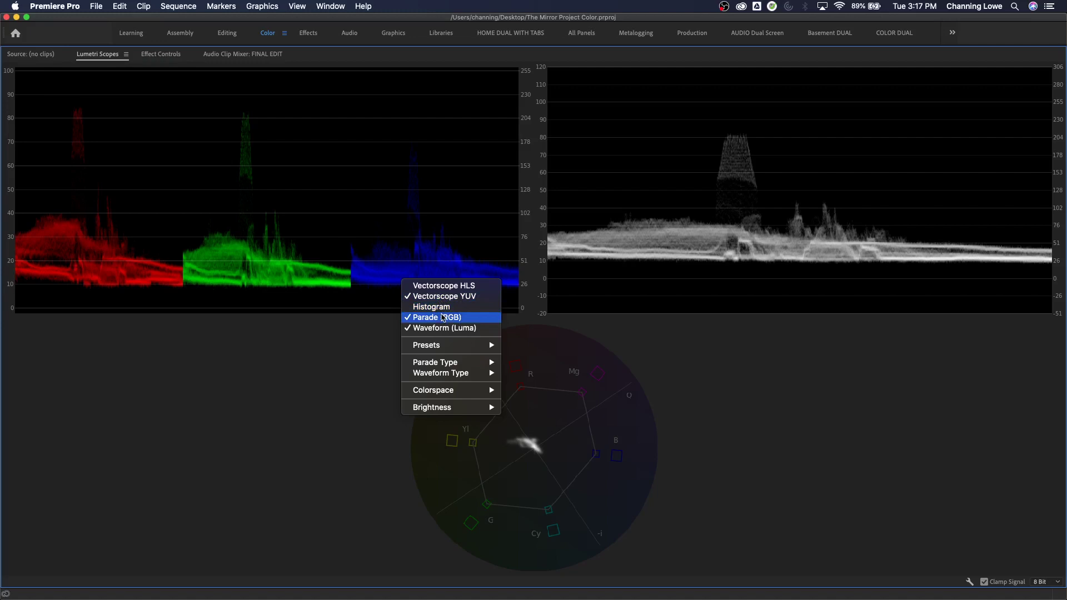
left_click(444, 322)
right_click(505, 321)
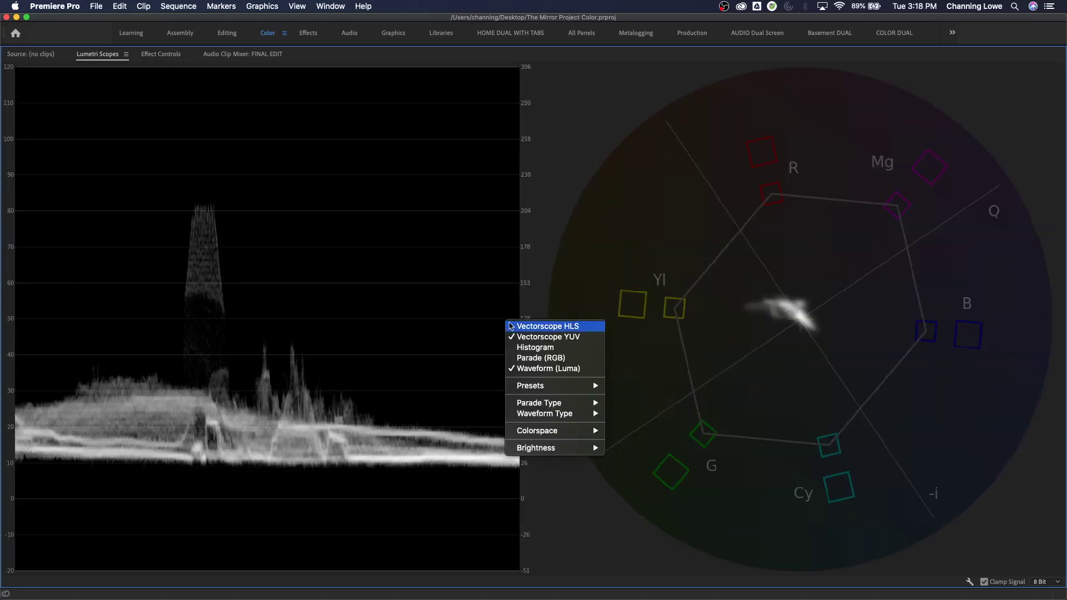
left_click(528, 359)
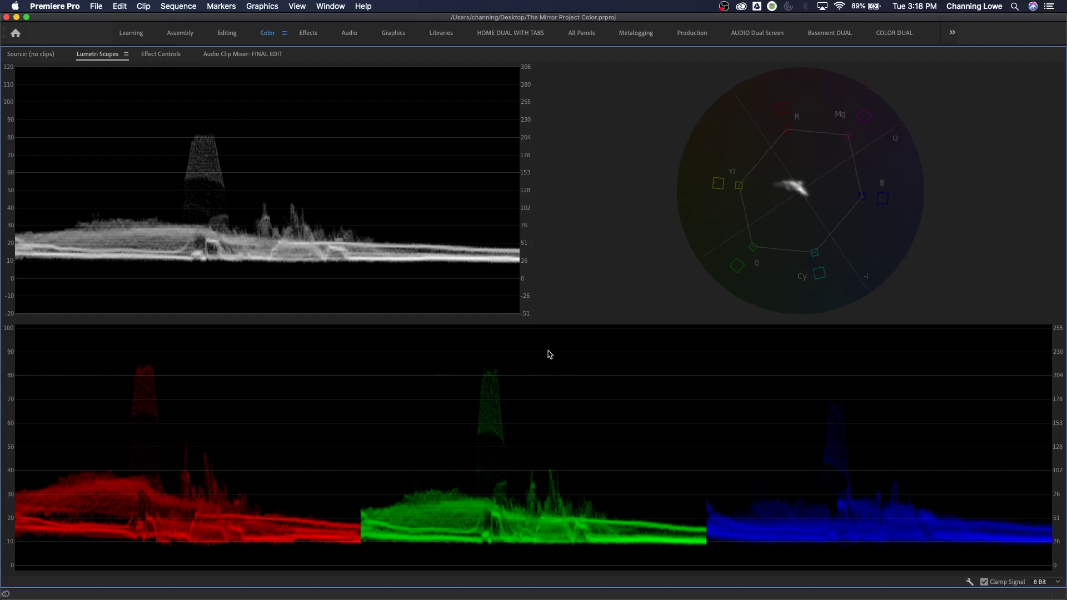
Step: Set the scopes' Waveform Type to RGB
right_click(248, 195)
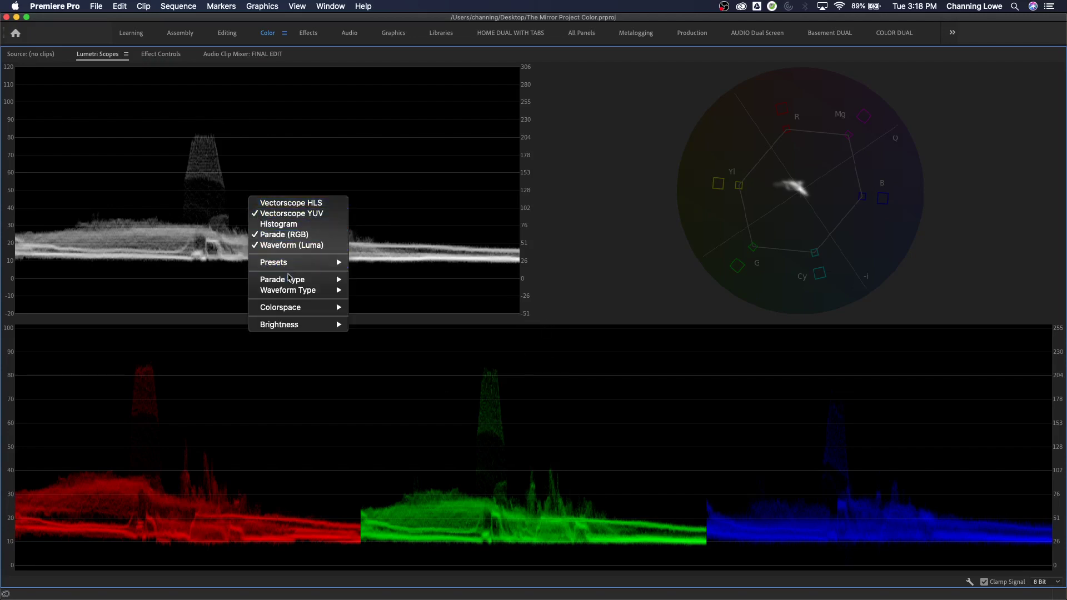
mouse_move(294, 289)
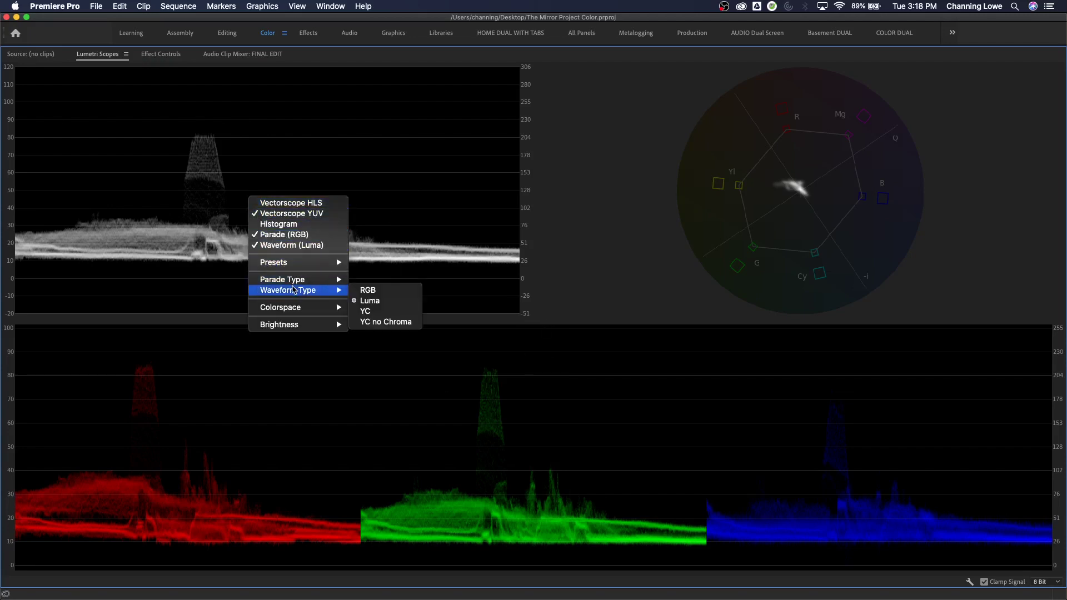
left_click(383, 291)
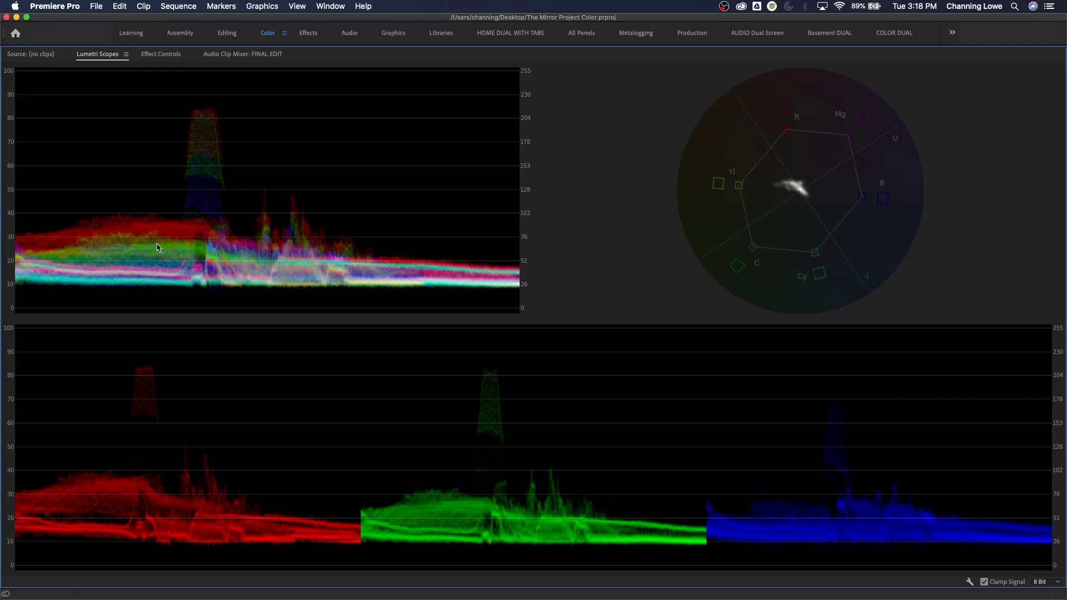
Step: Return the waveform to Luma, restore the scopes to normal size, and go to 00:00:18:10
right_click(226, 215)
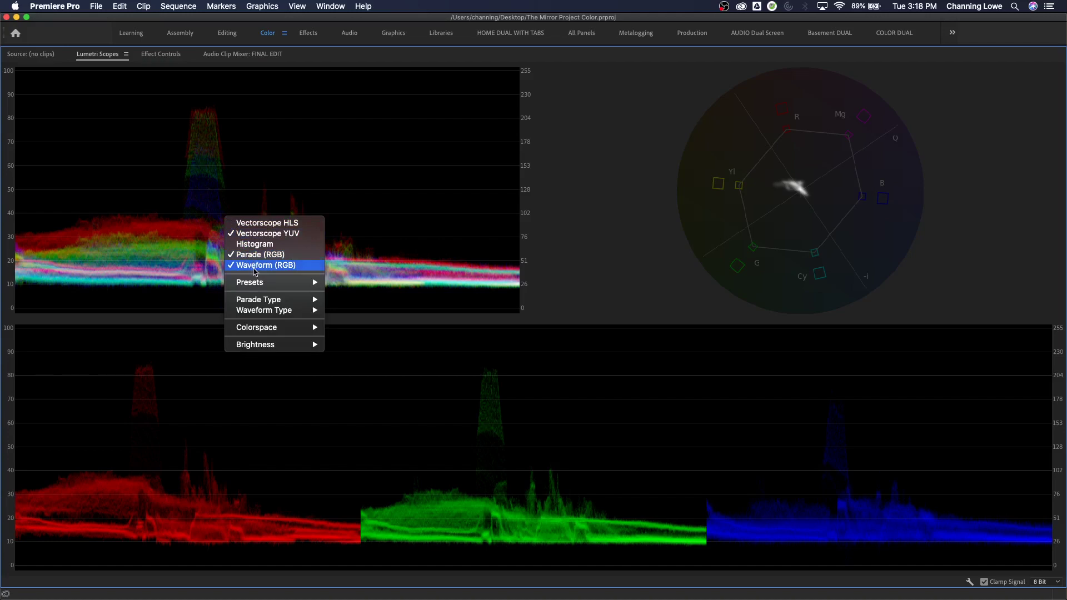
mouse_move(257, 284)
right_click(247, 161)
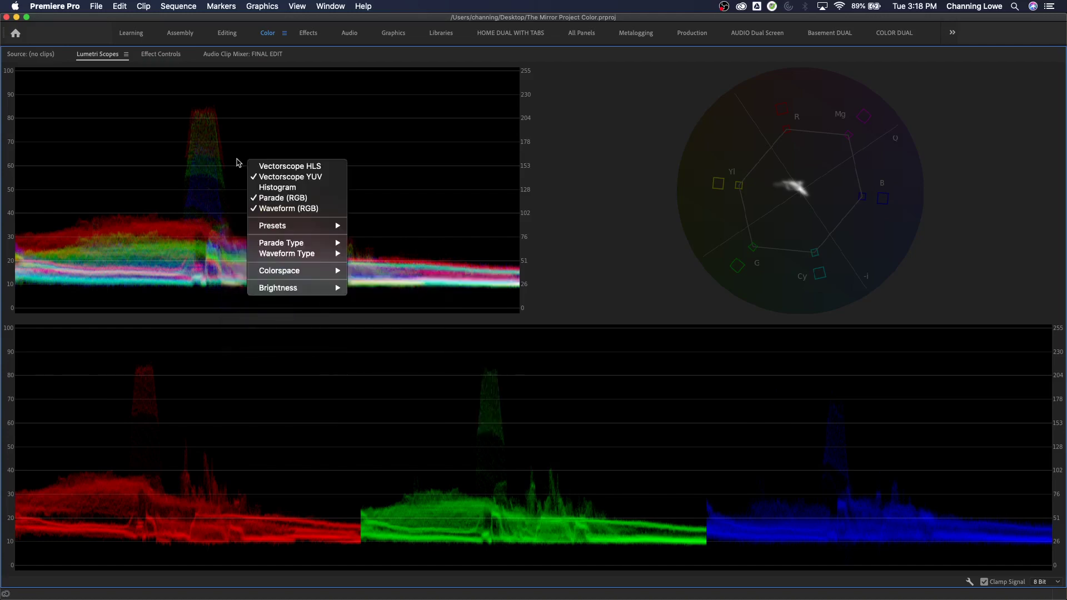
mouse_move(285, 258)
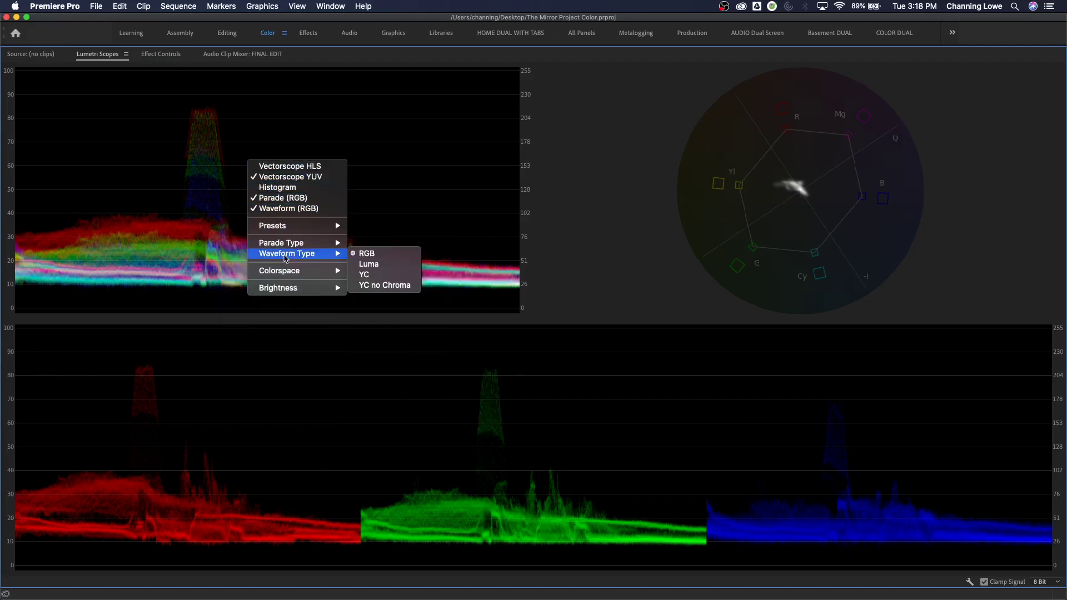
left_click(393, 268)
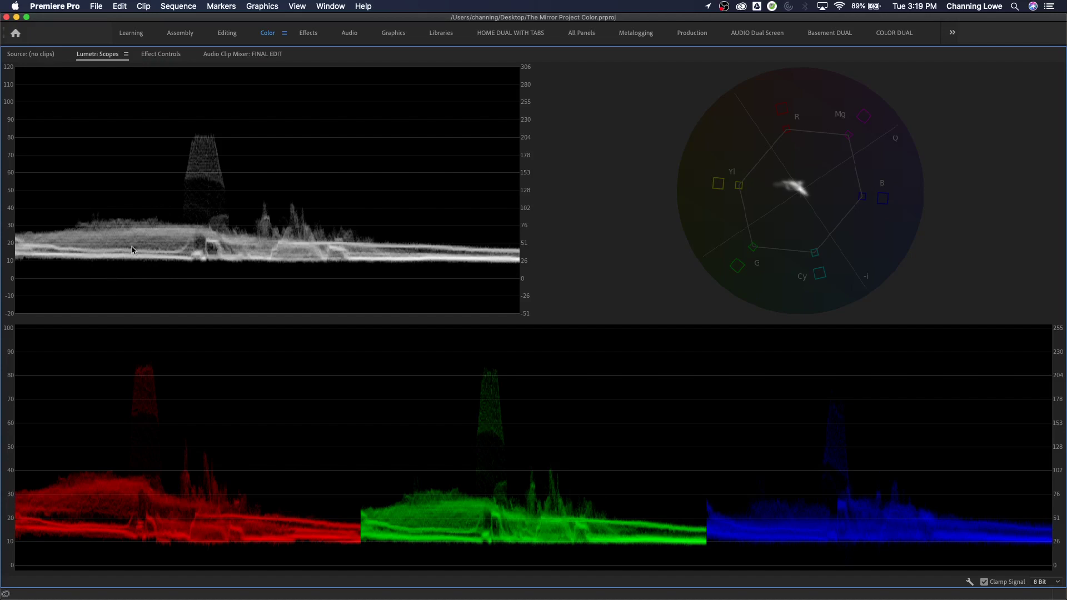
key("grave")
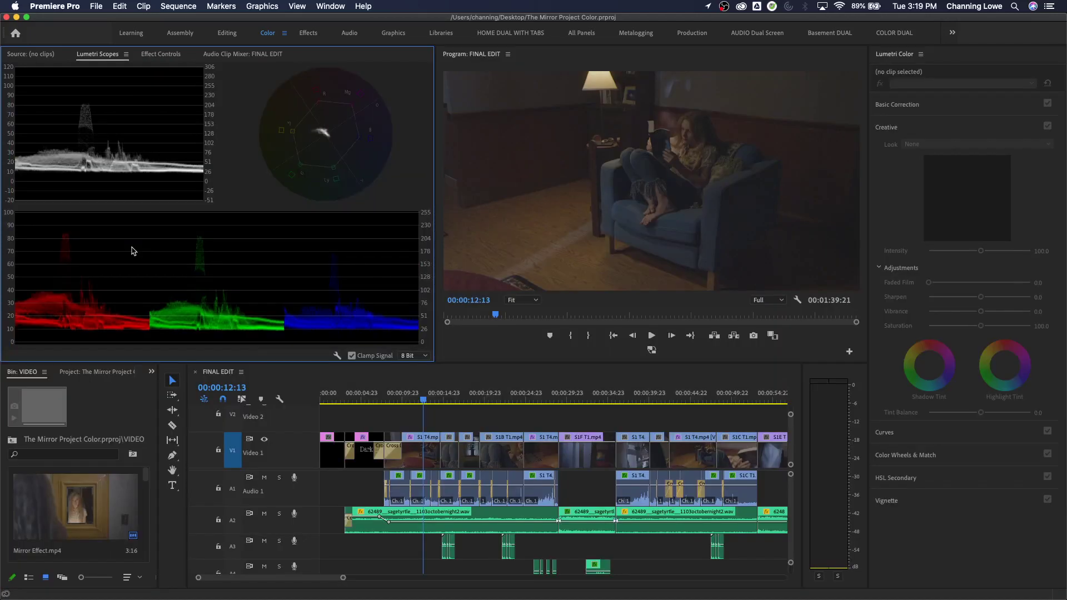
left_click(472, 390)
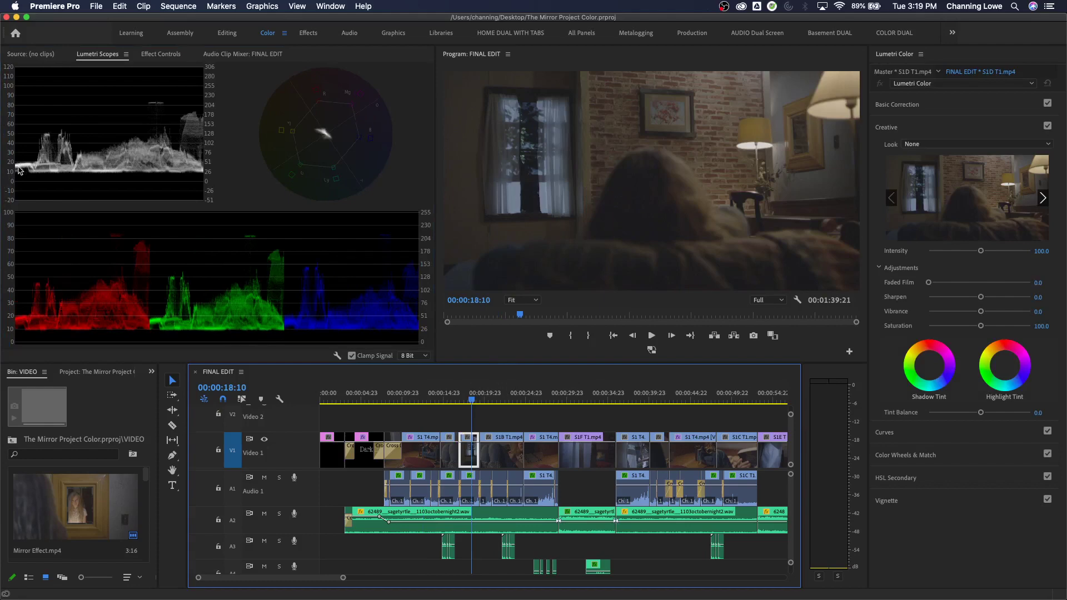
key("grave")
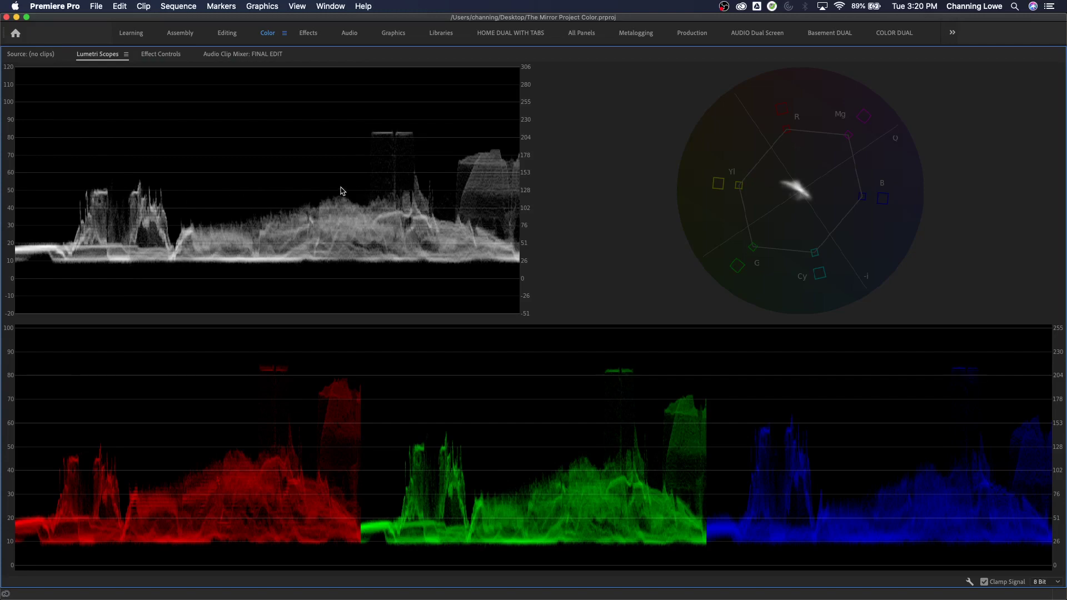
key("grave")
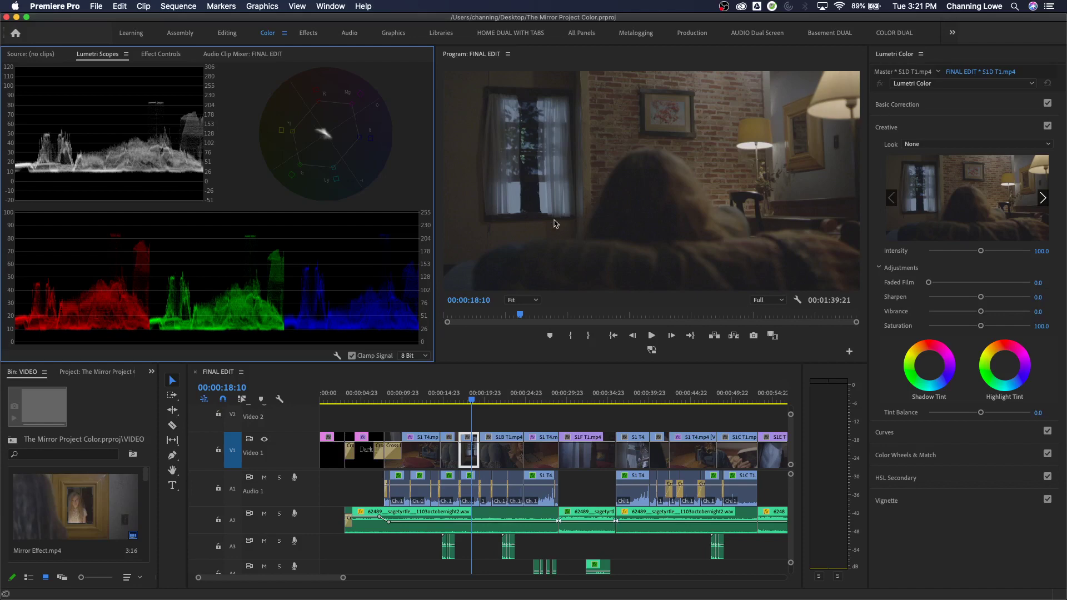
key("grave")
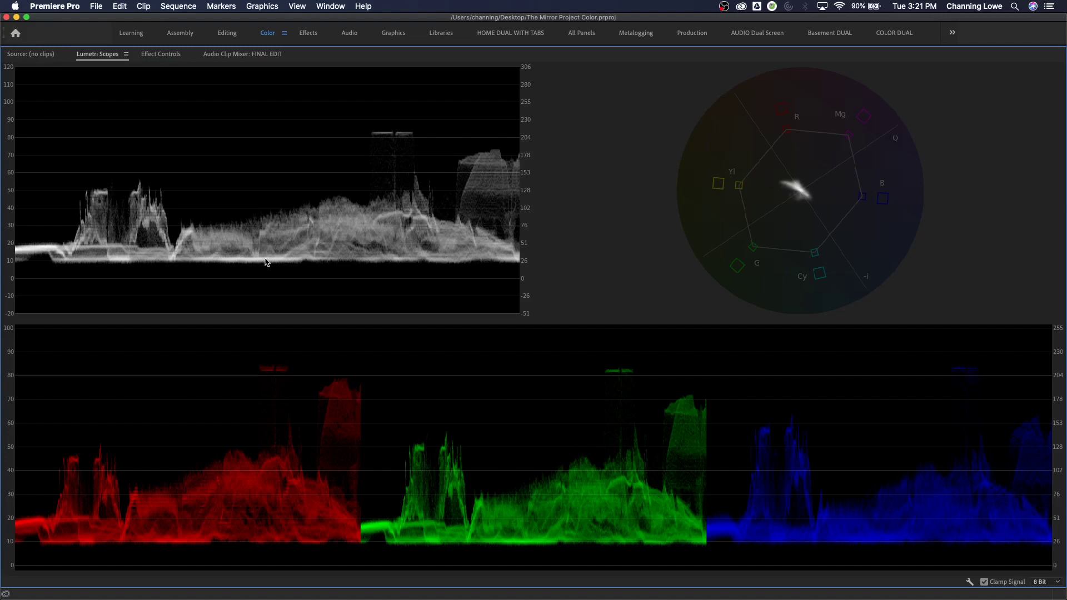
key("grave")
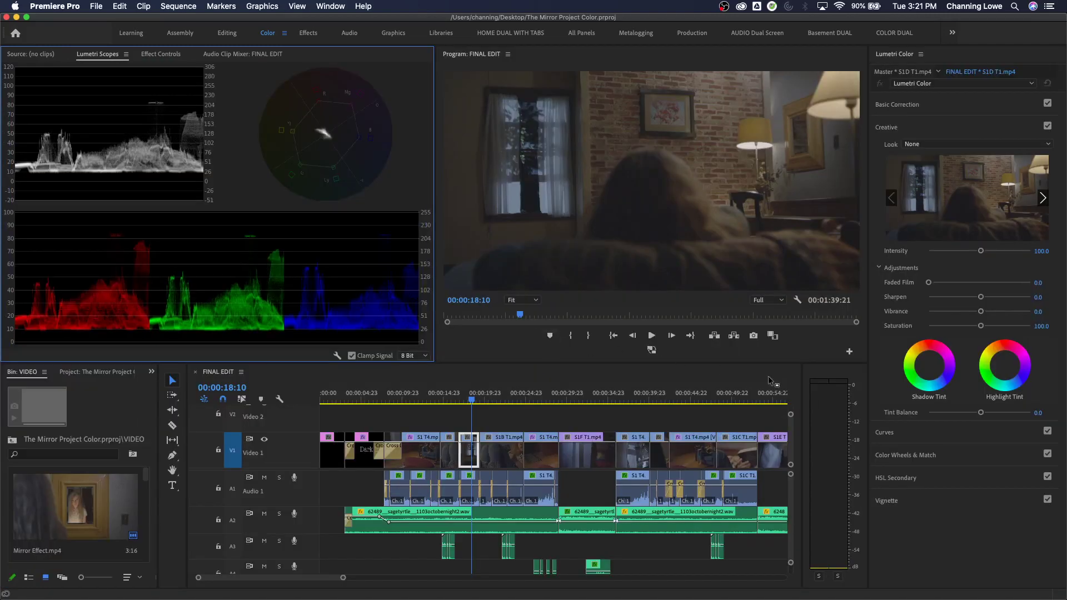
Step: Expand Basic Correction and reduce the scopes to the luma waveform by removing YUV vectorscope and RGB parade
left_click(914, 111)
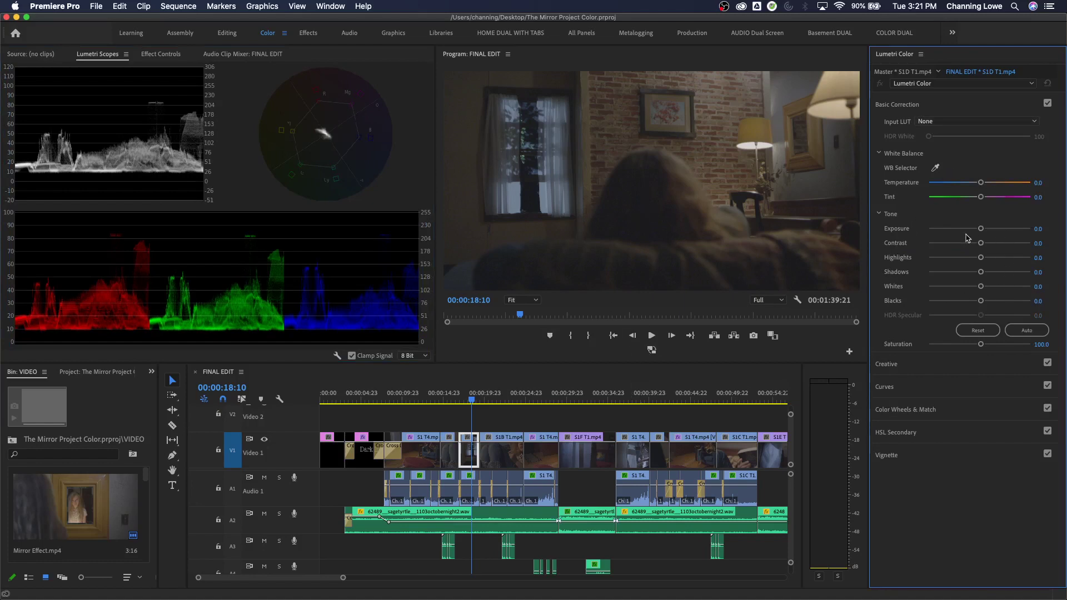
right_click(239, 173)
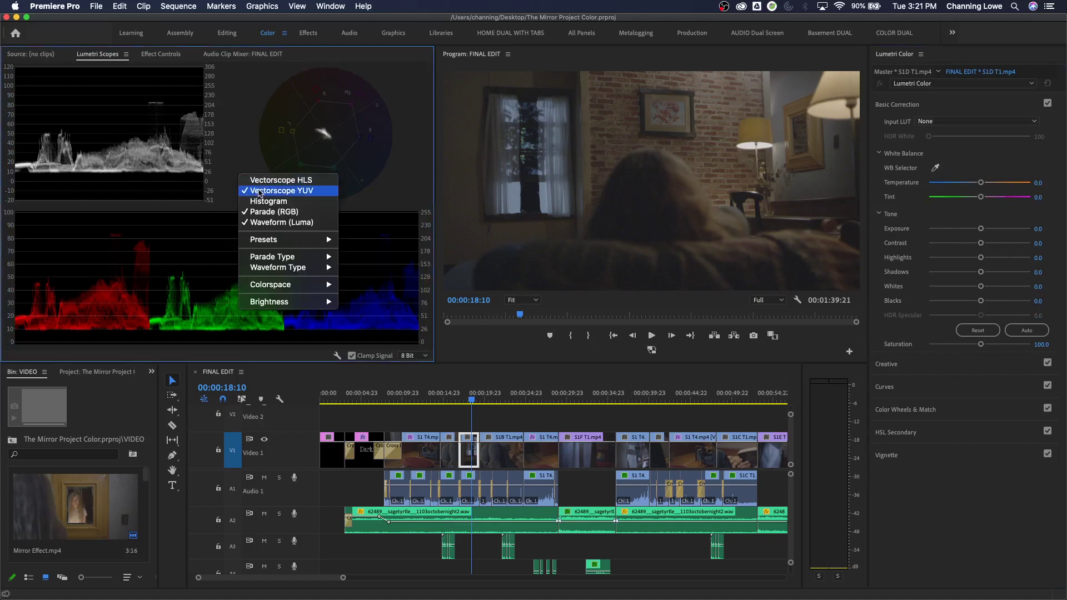
left_click(259, 192)
right_click(257, 192)
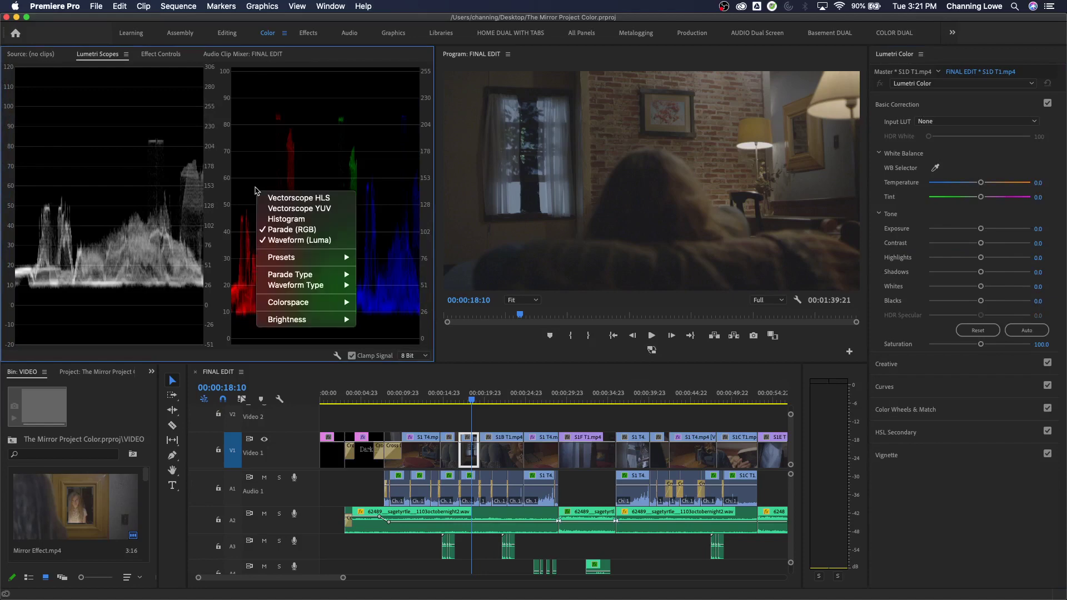
left_click(293, 229)
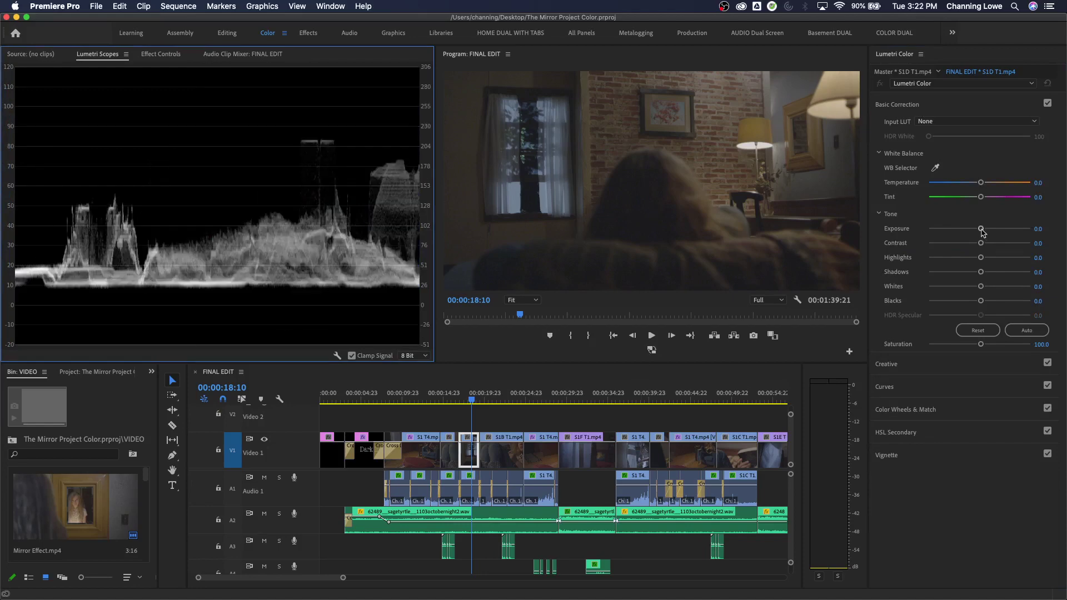
Step: Test the Exposure slider, sweep Contrast between -100 and +100, then reset Contrast to 0
left_click_drag(982, 232, 1004, 236)
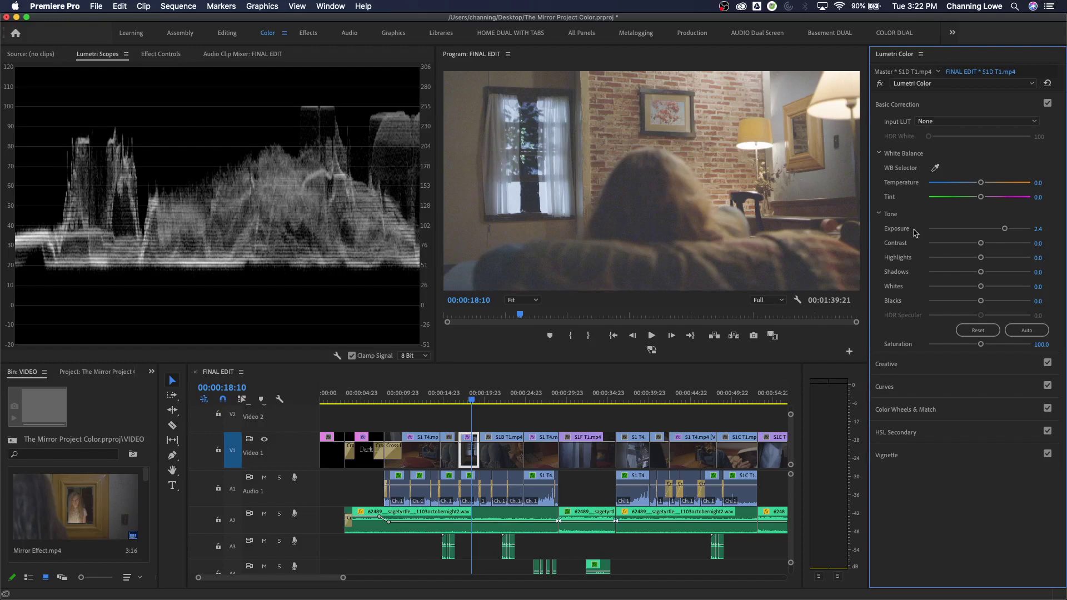
left_click_drag(1003, 230, 981, 234)
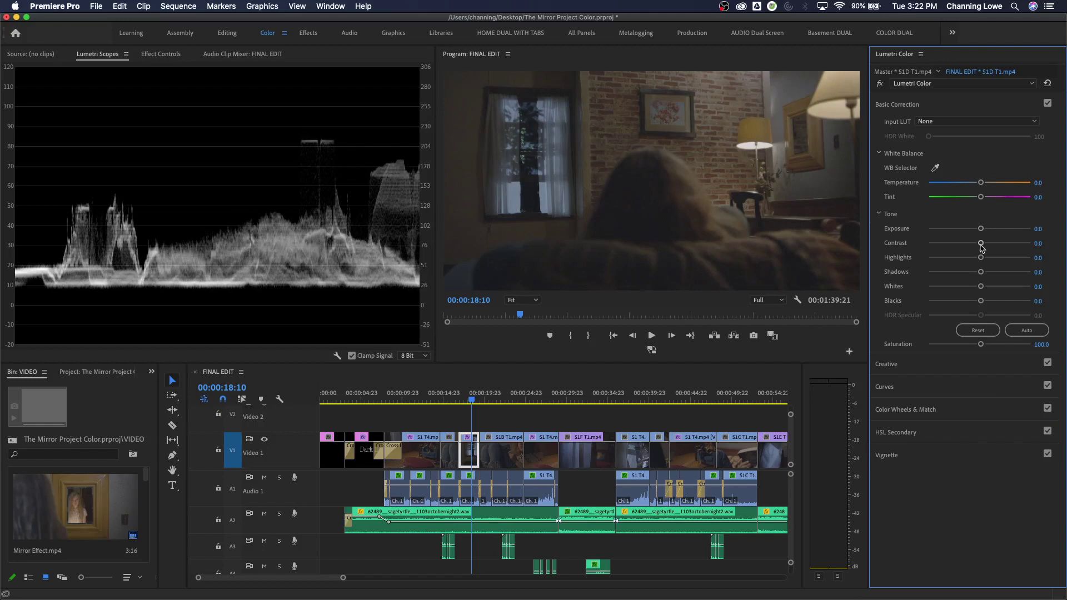
left_click_drag(980, 243, 1019, 250)
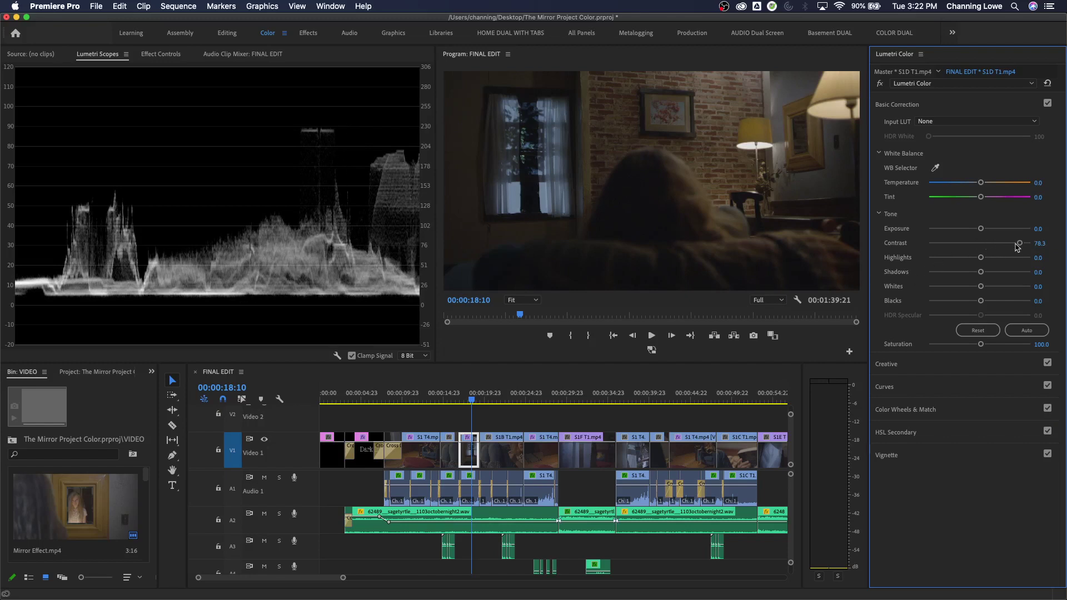
left_click_drag(1016, 245, 1022, 247)
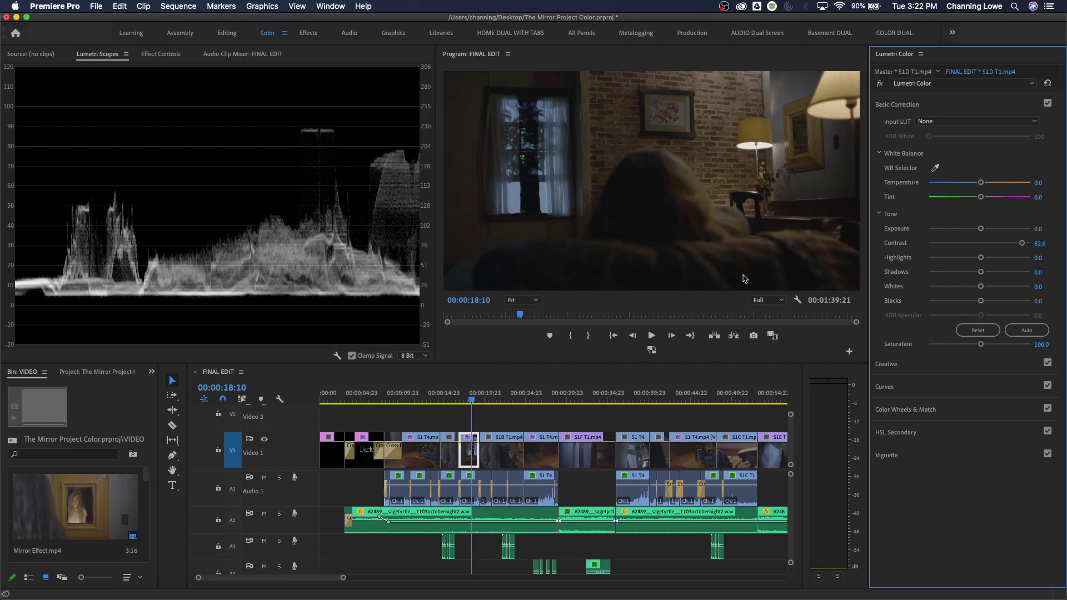
left_click_drag(1031, 252, 876, 260)
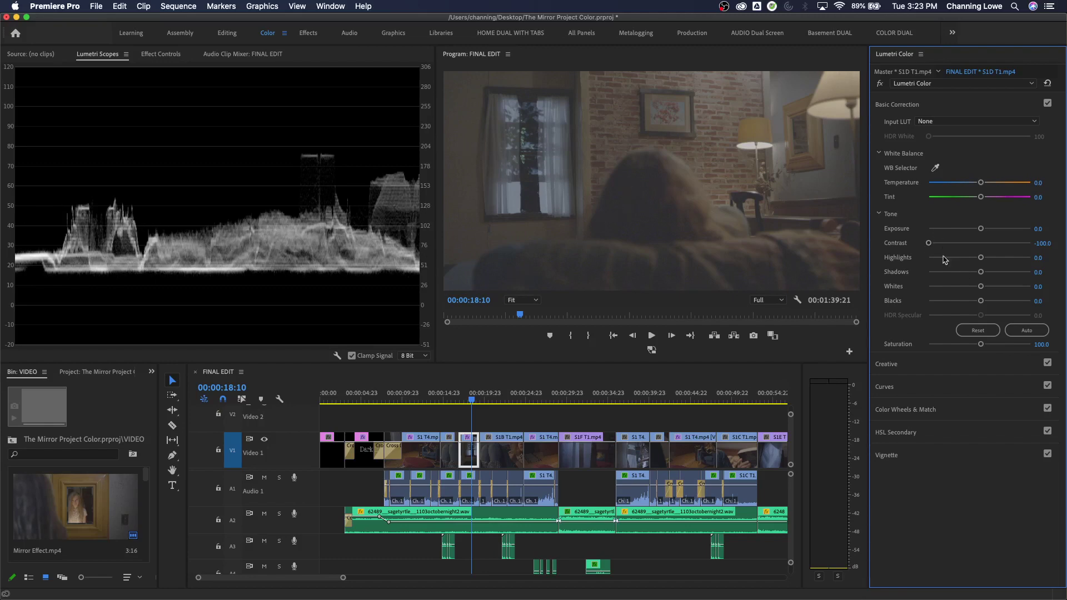
left_click_drag(928, 243, 1043, 252)
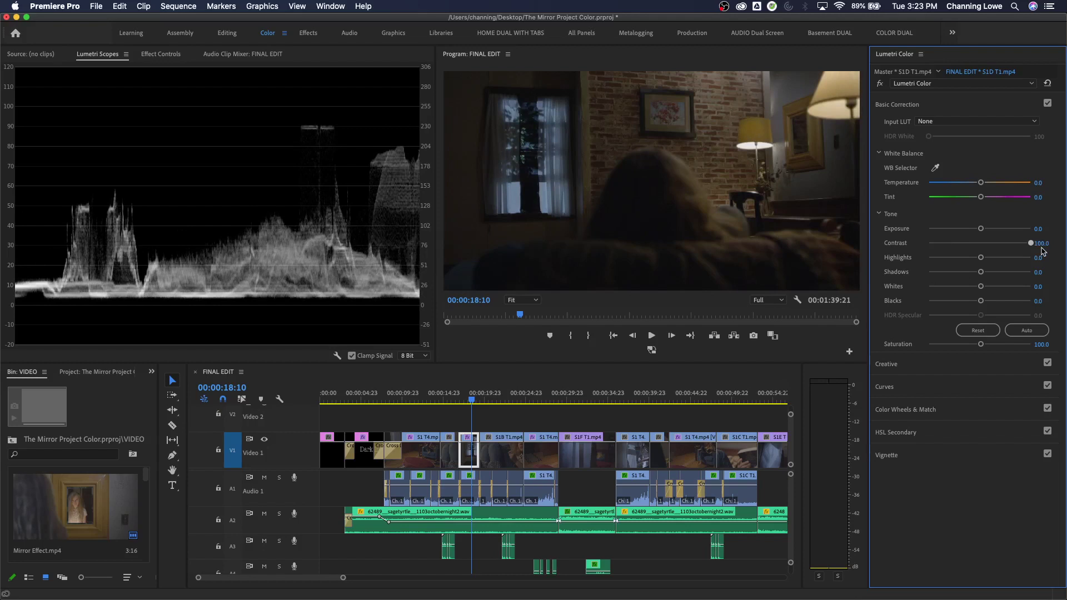
double_click(1040, 249)
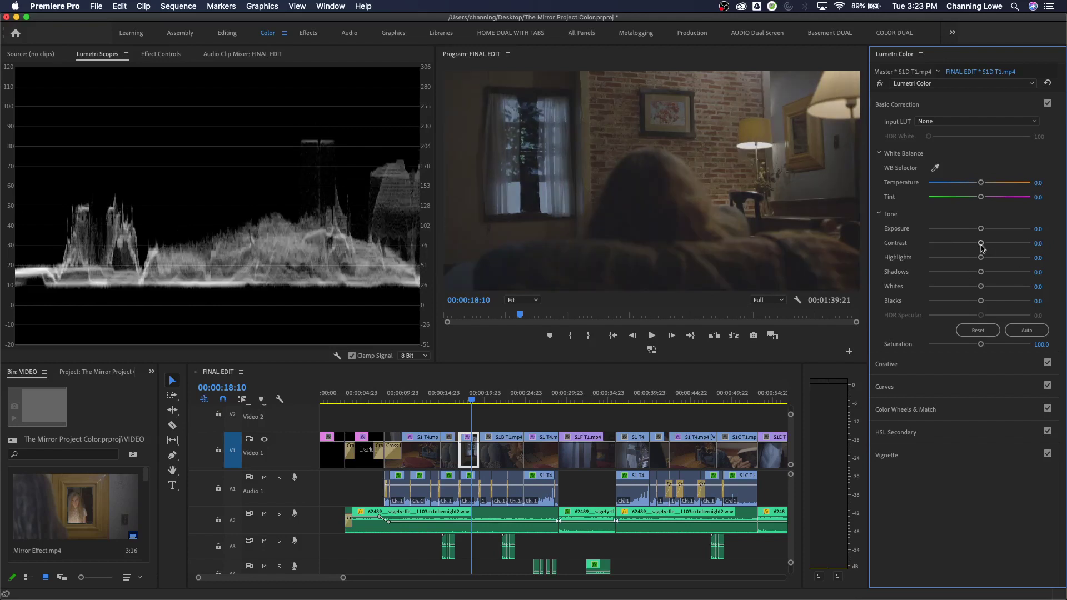
Step: In Curves, try lifting the RGB black point and lowering the white point, then restore both
left_click(938, 387)
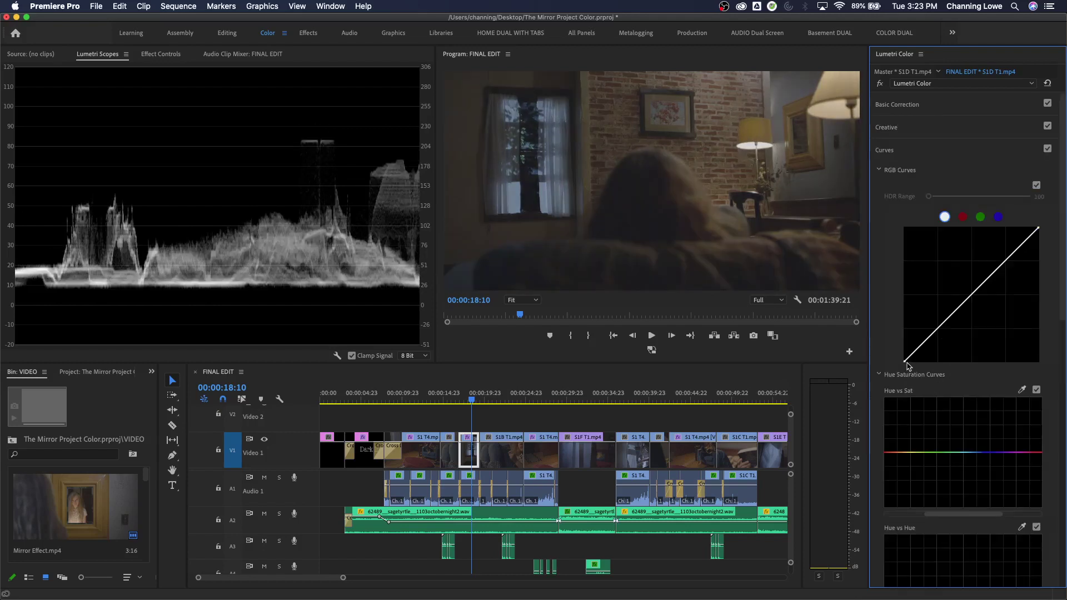
left_click_drag(906, 363, 905, 296)
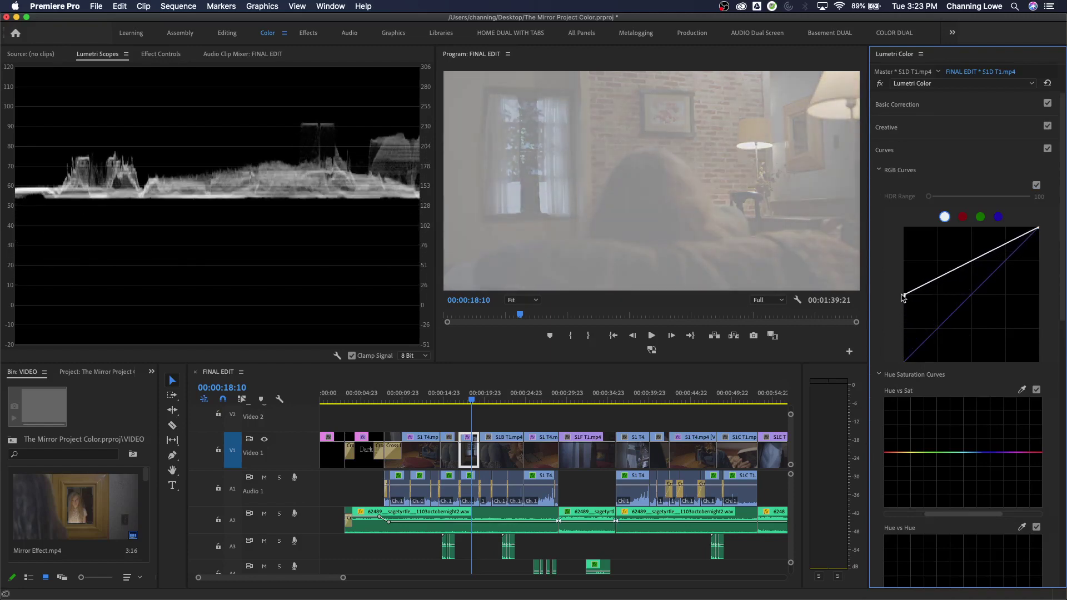
left_click_drag(1039, 230, 1047, 298)
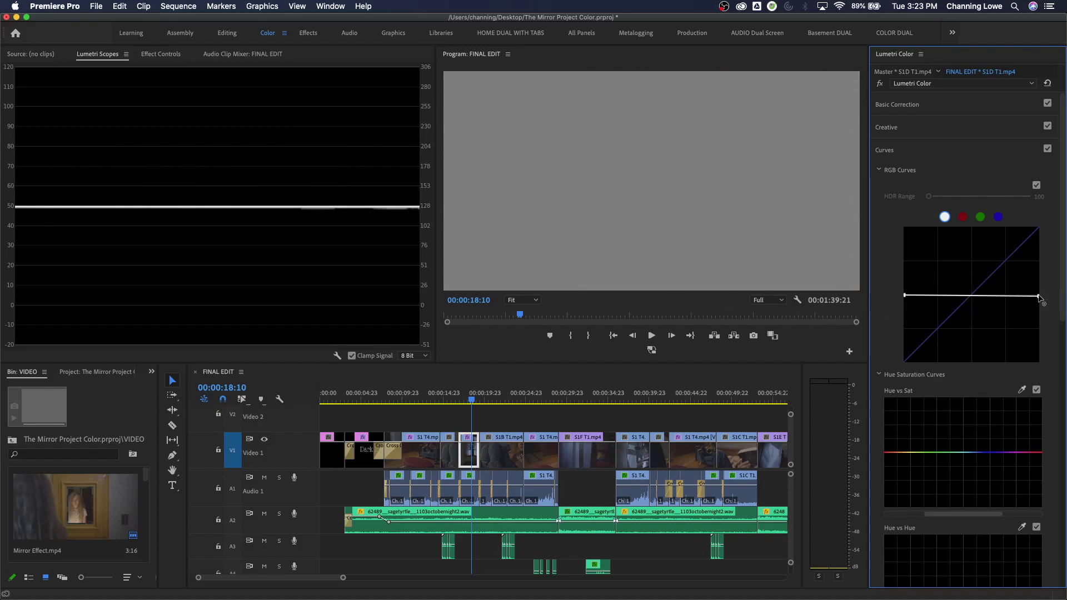
left_click_drag(1040, 296, 1039, 216)
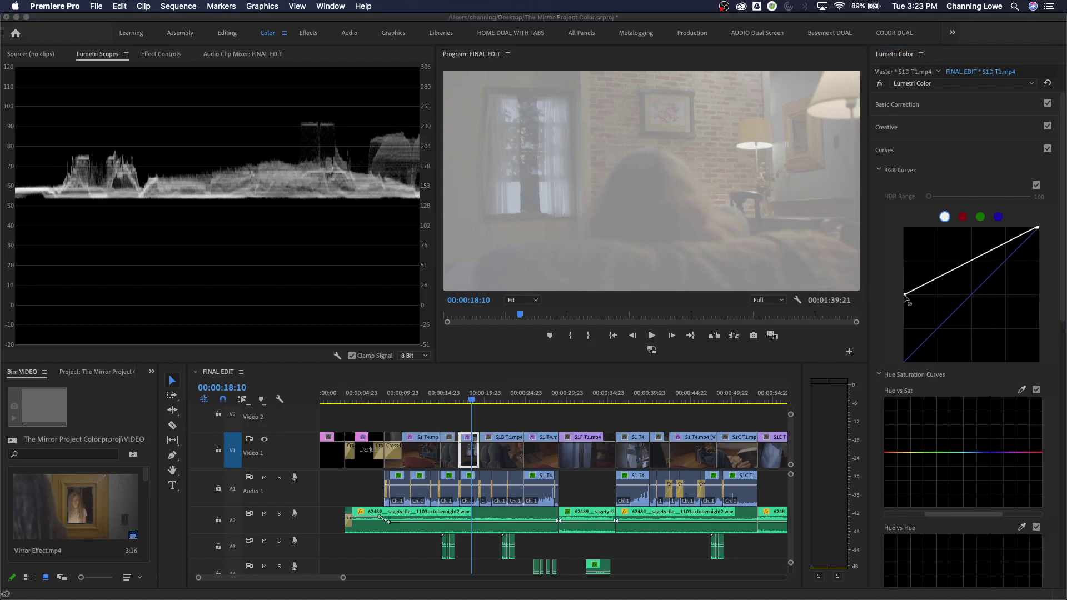
left_click_drag(902, 309, 905, 362)
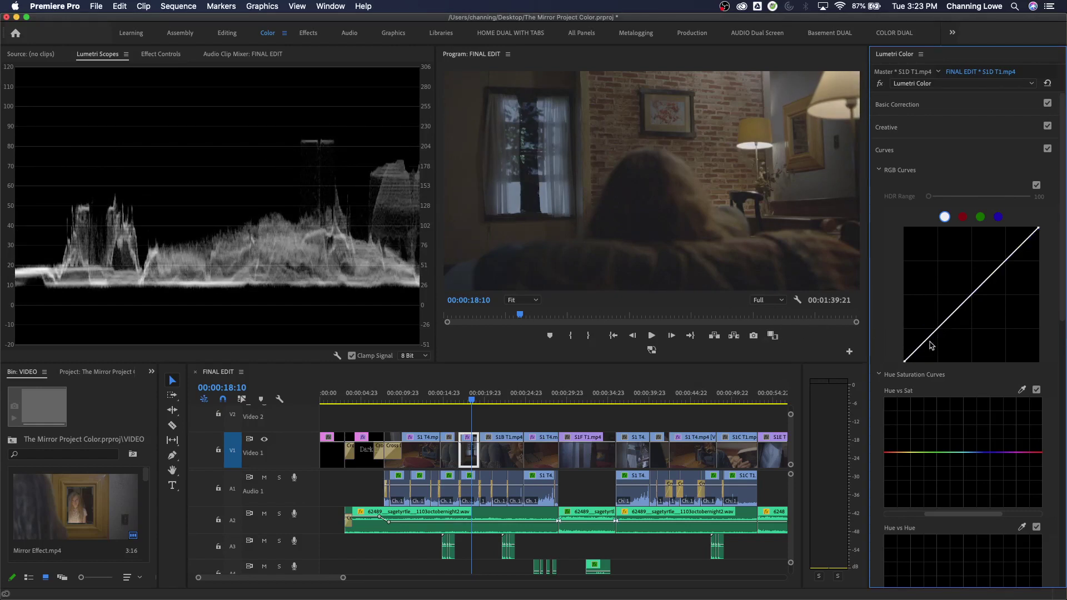
Step: Add a low and a high point to the RGB curve to form a contrast S-curve
left_click_drag(928, 341, 933, 343)
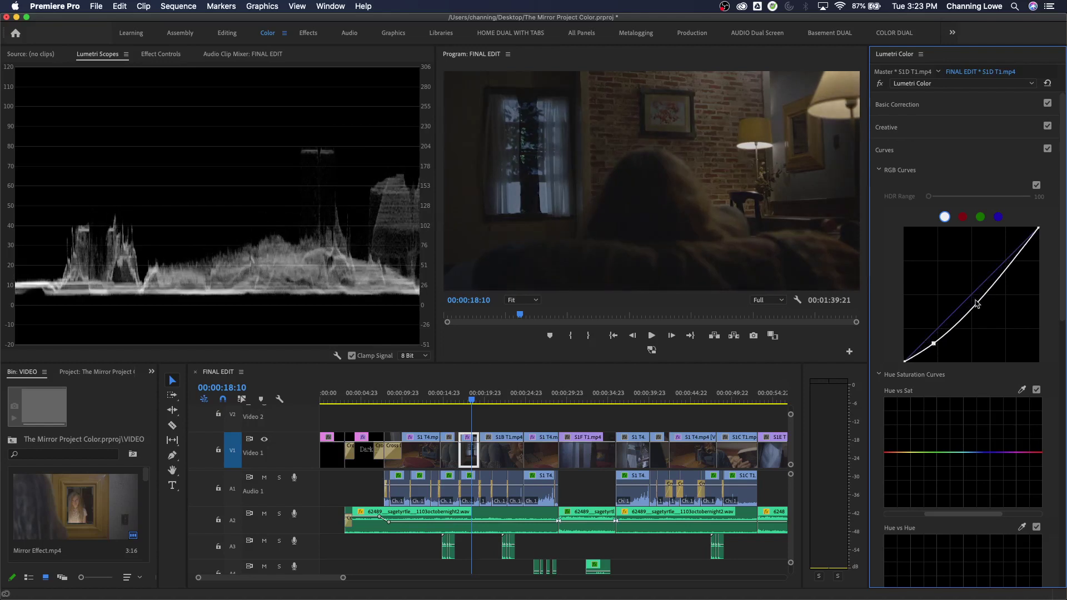
left_click_drag(1009, 276, 992, 263)
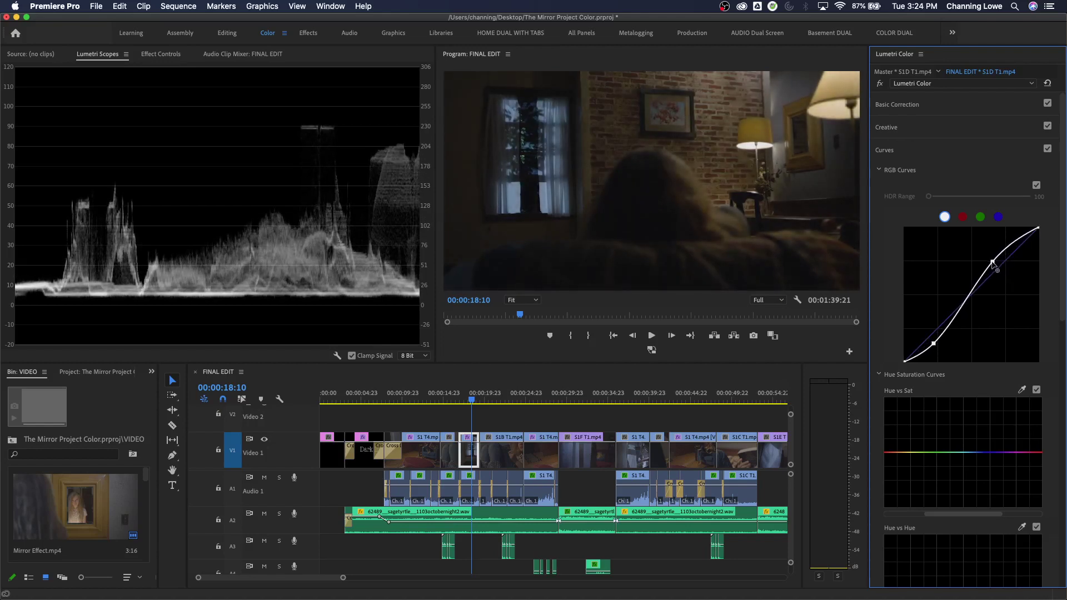
left_click(948, 109)
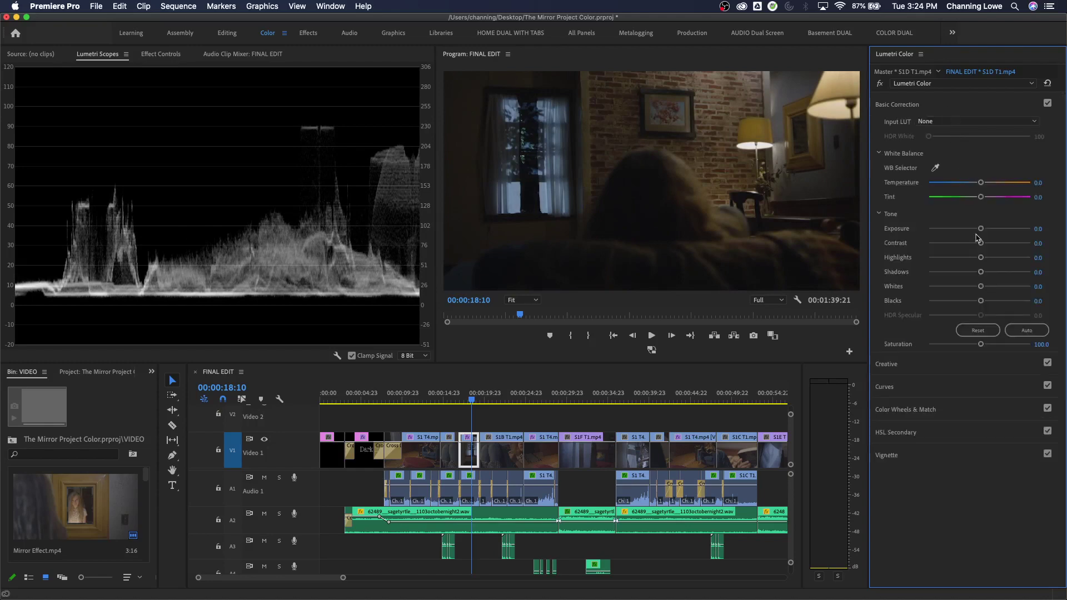
Step: Toggle the Lumetri Color effect off and back on to compare the grade with the original
left_click(879, 84)
left_click(879, 85)
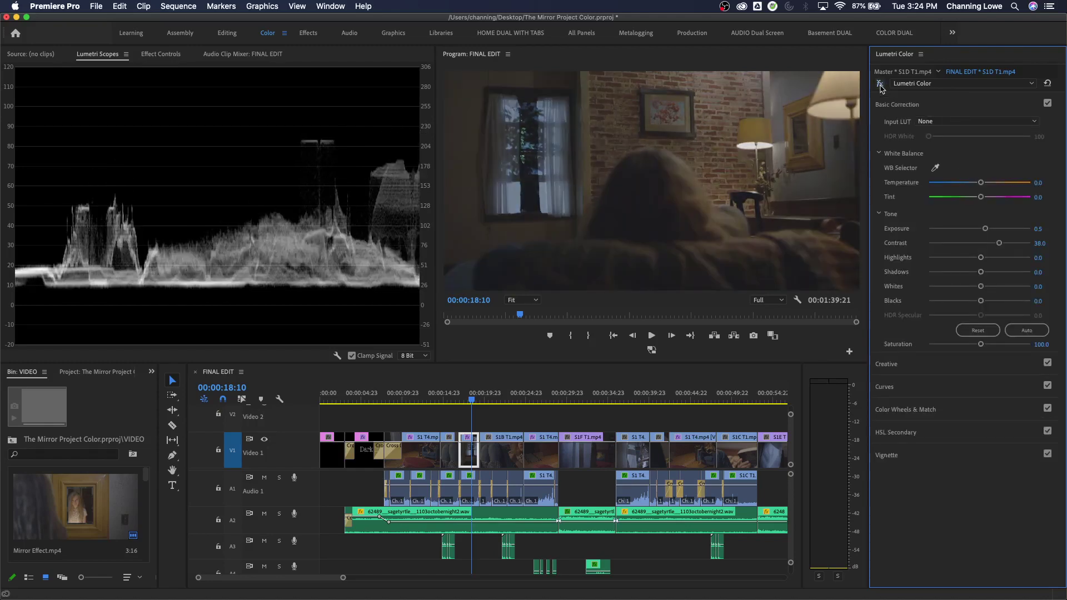
left_click(880, 84)
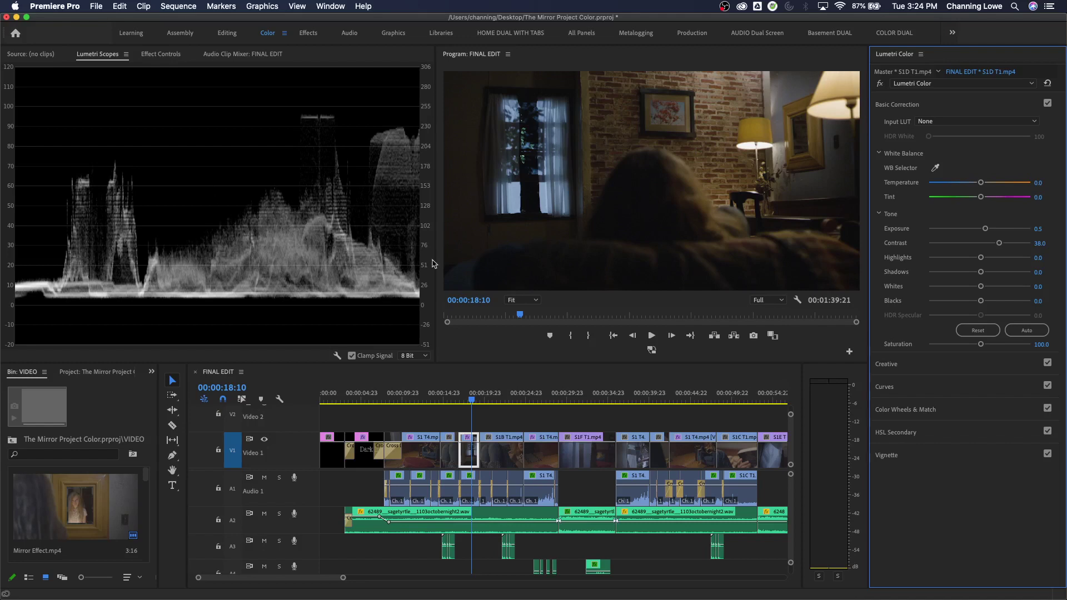
Step: Enable Vectorscope YUV and uncheck Waveform (Luma) so only the vectorscope remains
right_click(277, 205)
left_click(289, 221)
right_click(164, 189)
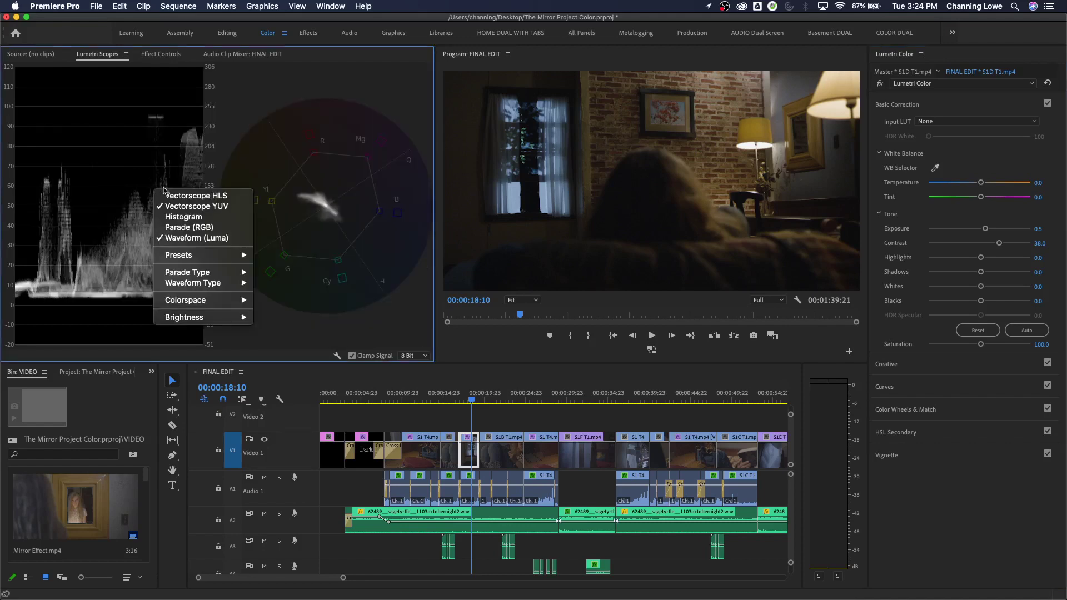
left_click(197, 239)
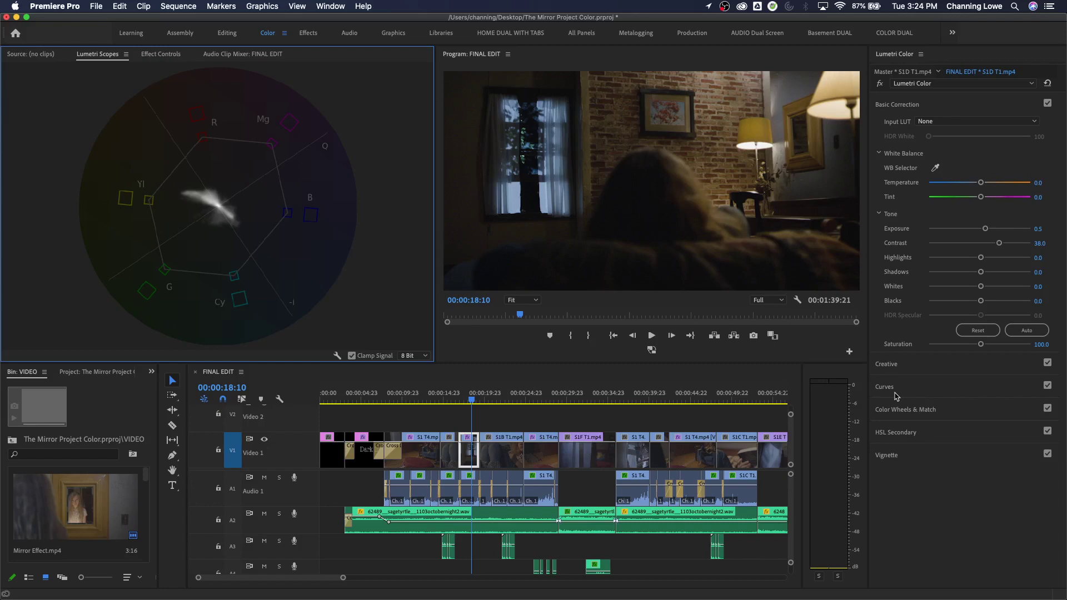
Step: Expand the Color Wheels & Match section to reveal the shadow, midtone and highlight wheels
left_click(895, 410)
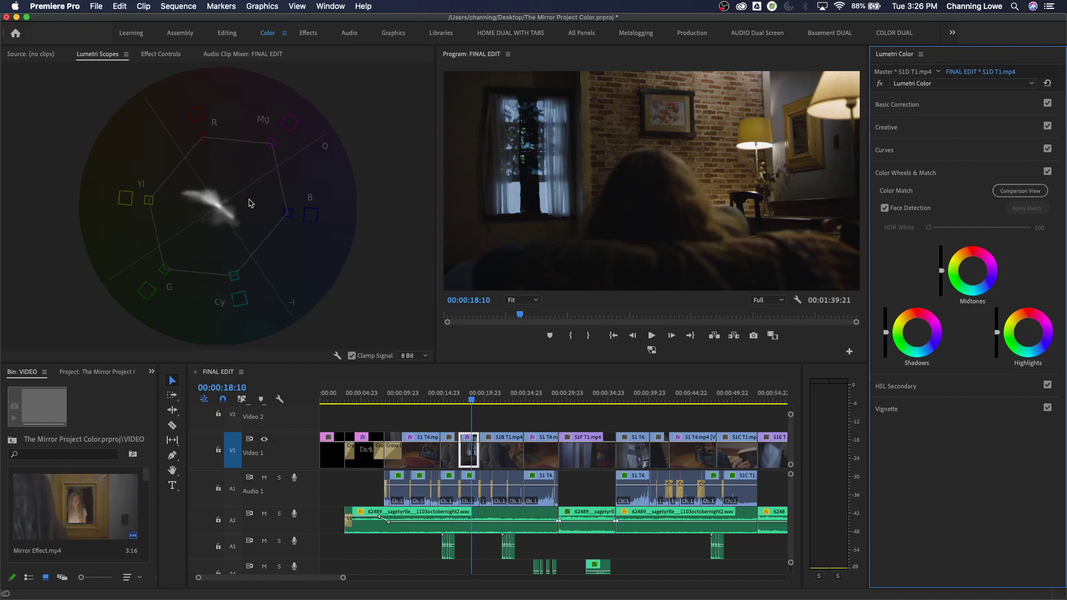
right_click(215, 199)
left_click(220, 204)
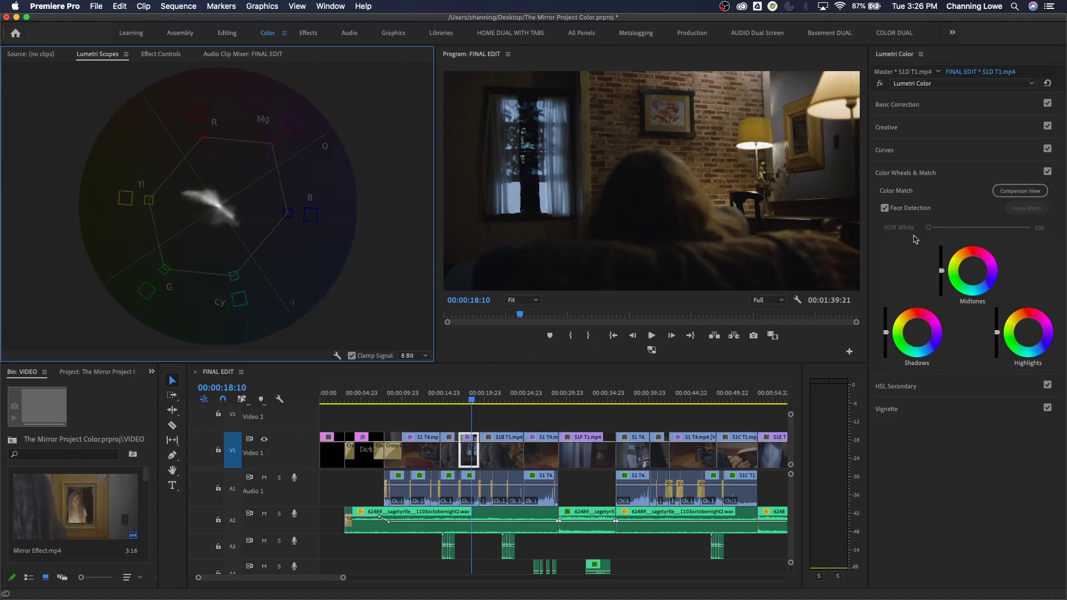
Step: In Basic Correction, dip the clip's Saturation to 83.7, then push it up to 200
left_click(943, 114)
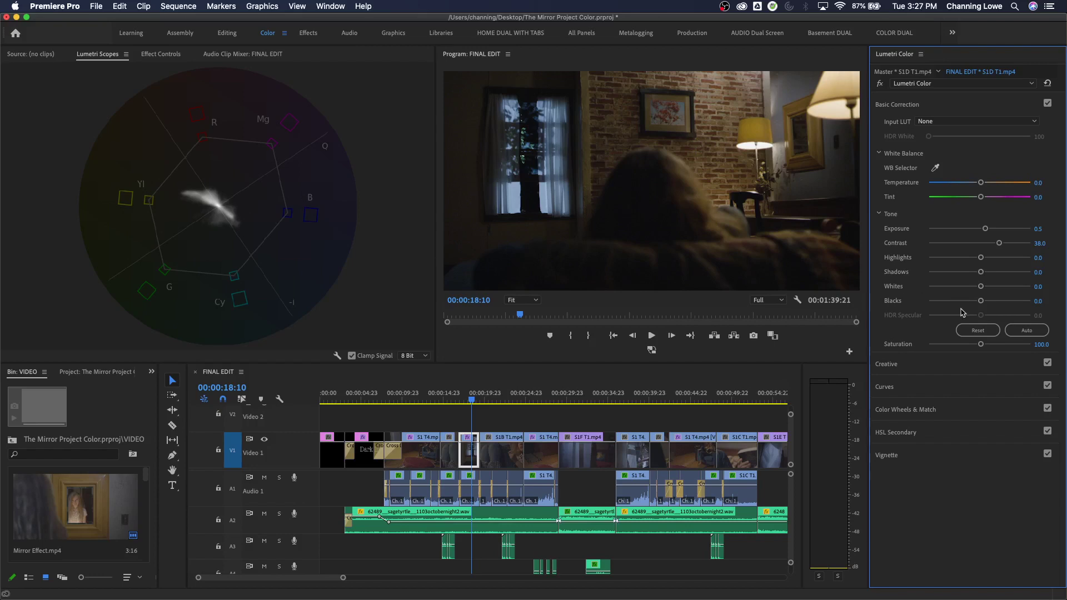
left_click_drag(981, 345, 928, 353)
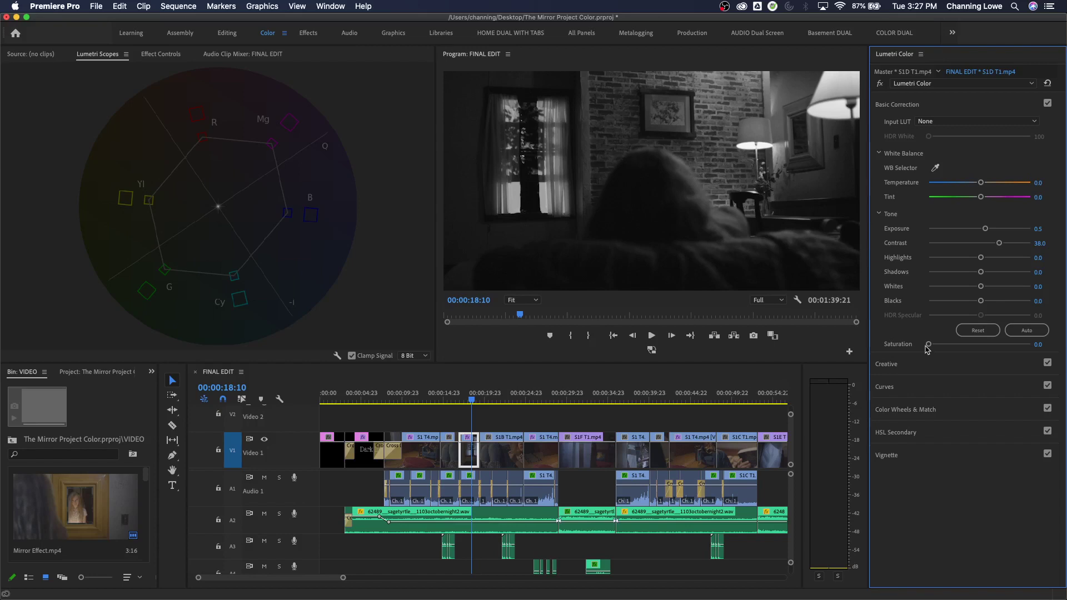
left_click_drag(929, 345, 1039, 361)
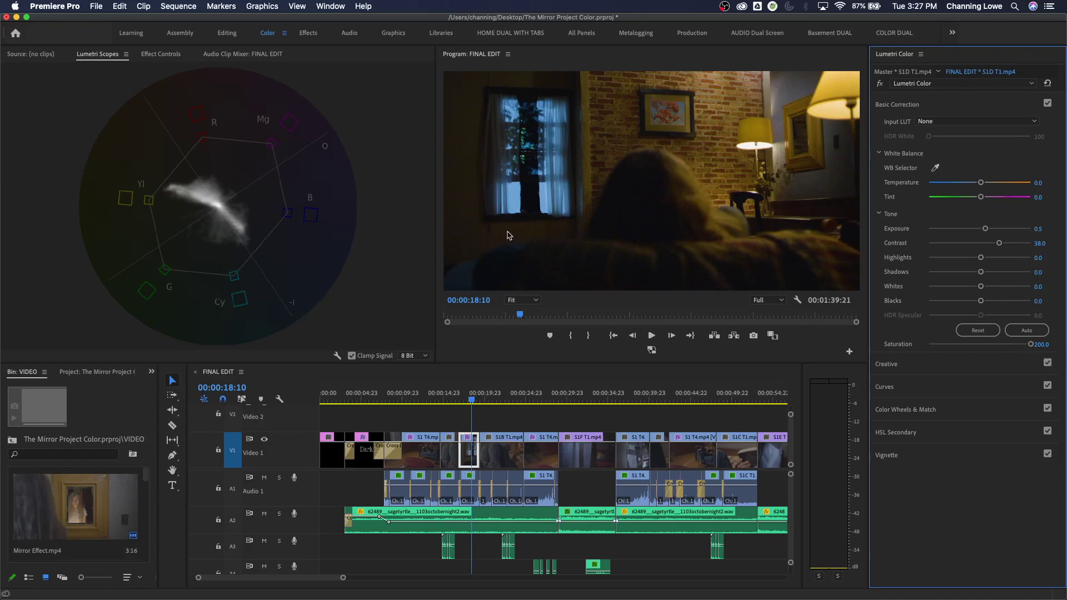
Step: Undo the contrast change back to contrast 1.1 and exposure 0.4, and add the Waveform (Luma) scope
key("super+z")
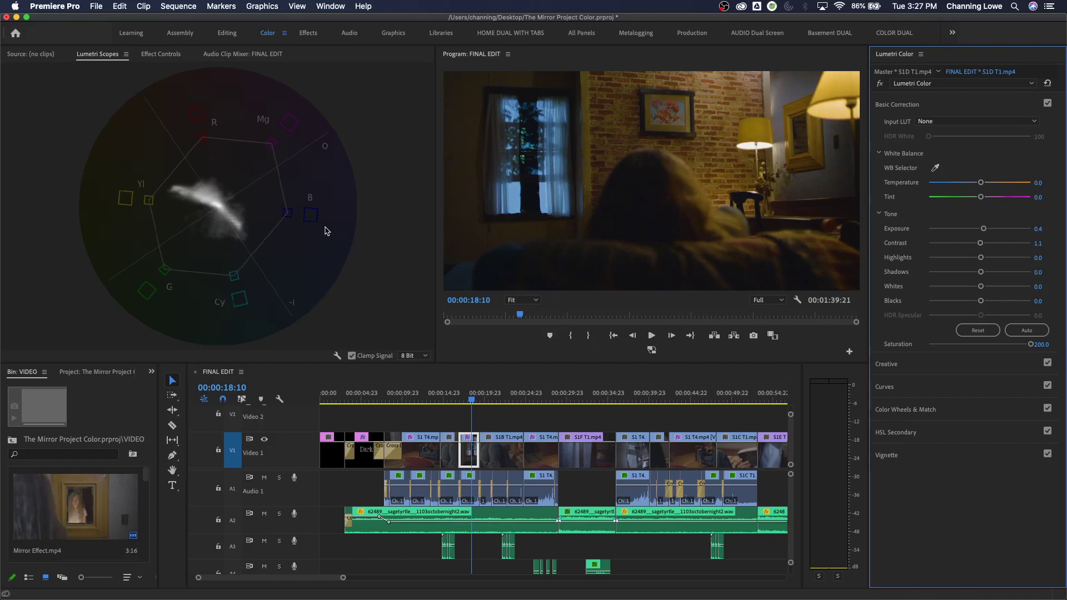
right_click(216, 196)
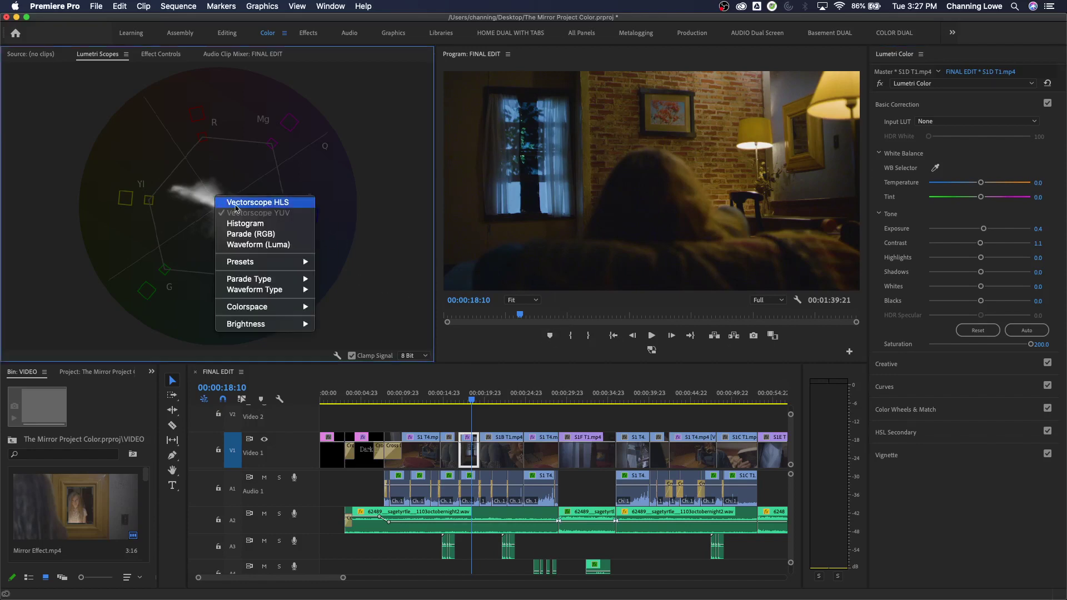
left_click(255, 246)
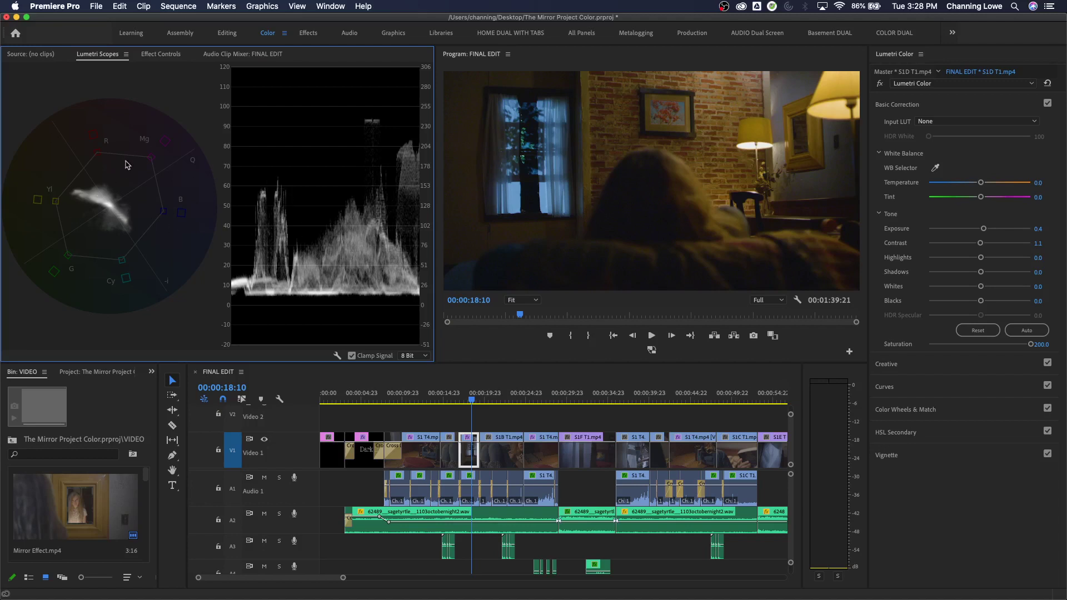
Step: Remove Waveform (Luma) from the Lumetri Scopes and set the shot's Saturation to 90.2
right_click(284, 188)
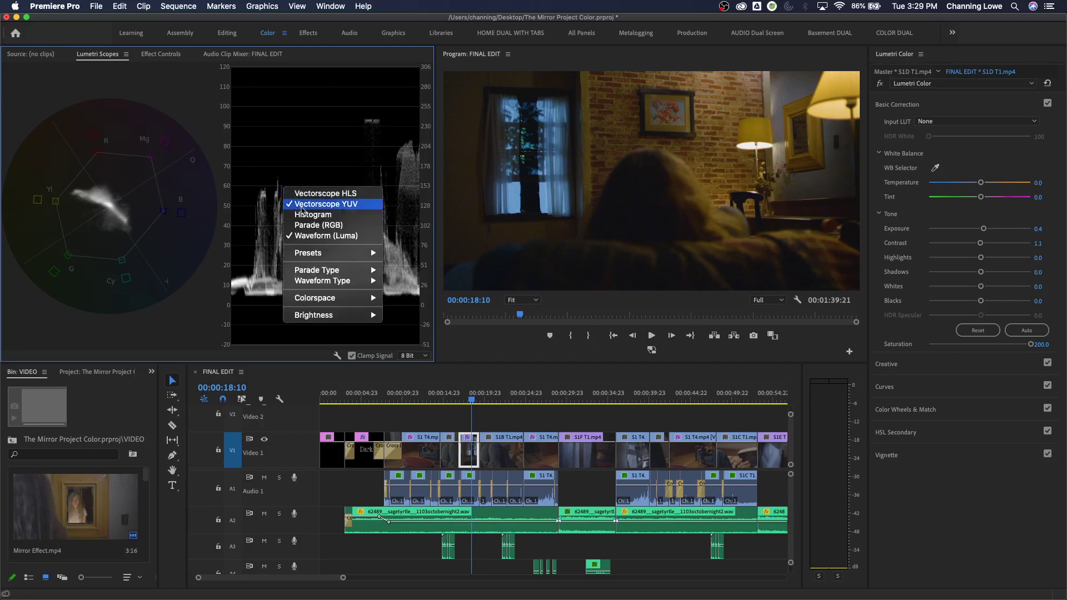
left_click(315, 236)
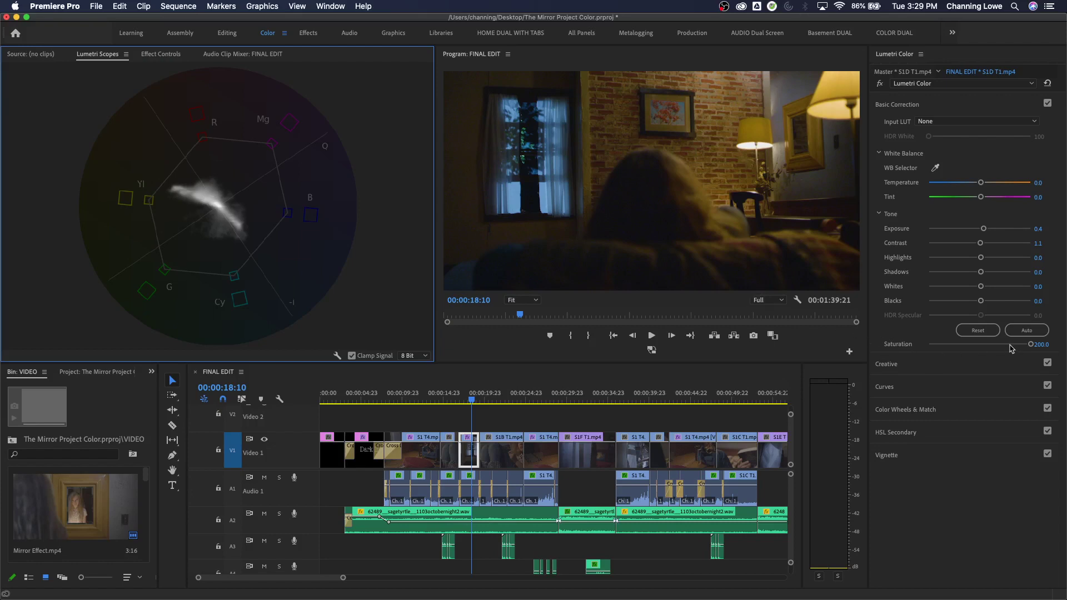
left_click_drag(1010, 345, 971, 349)
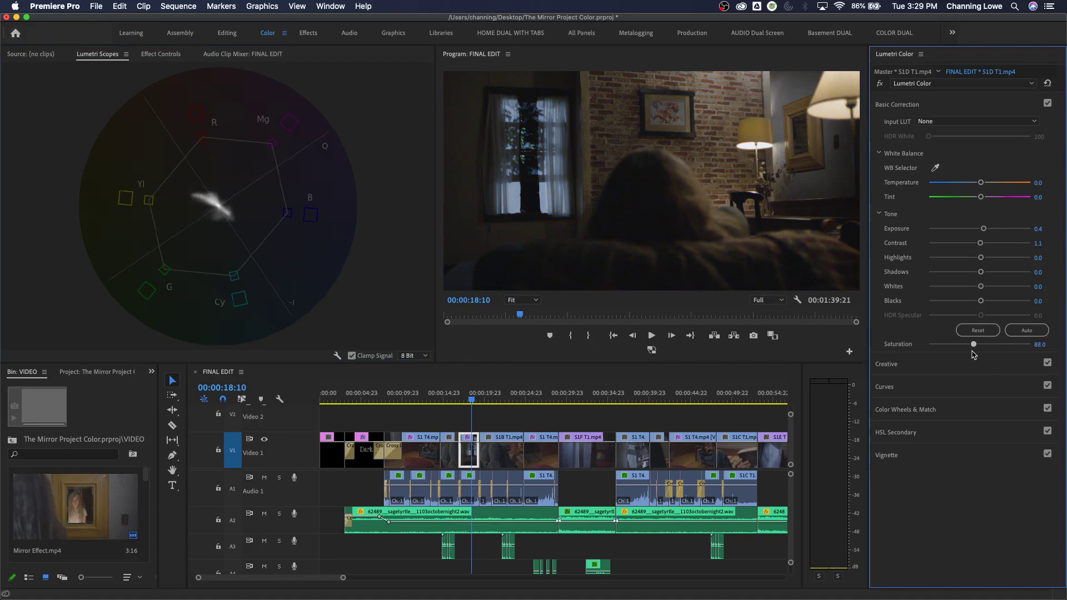
left_click_drag(974, 355, 976, 355)
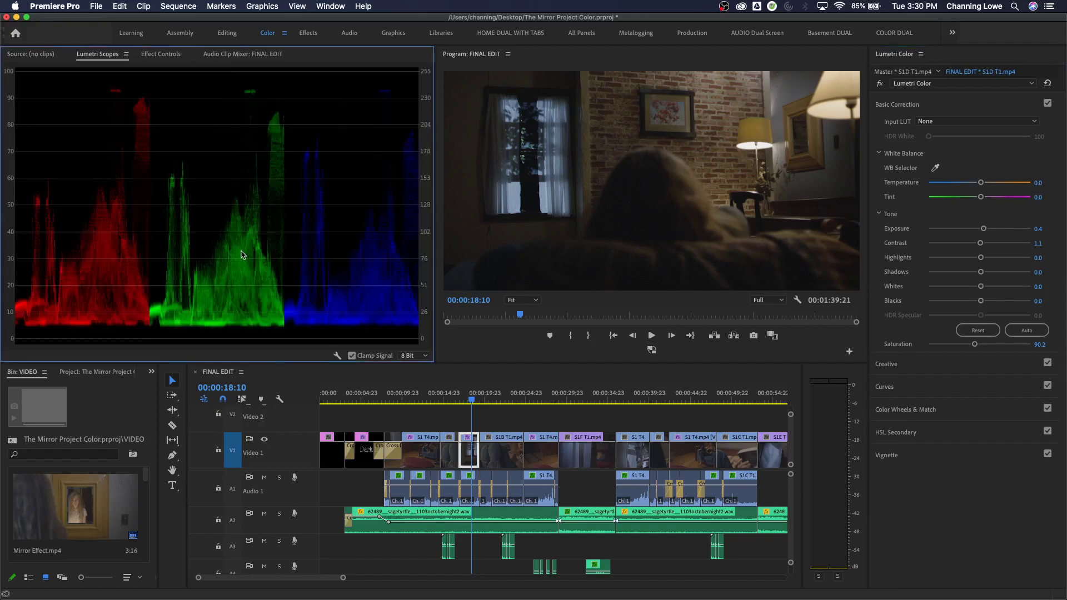
Step: Maximize the Lumetri Scopes to study the RGB parade full-window, then restore the Color workspace
key("grave")
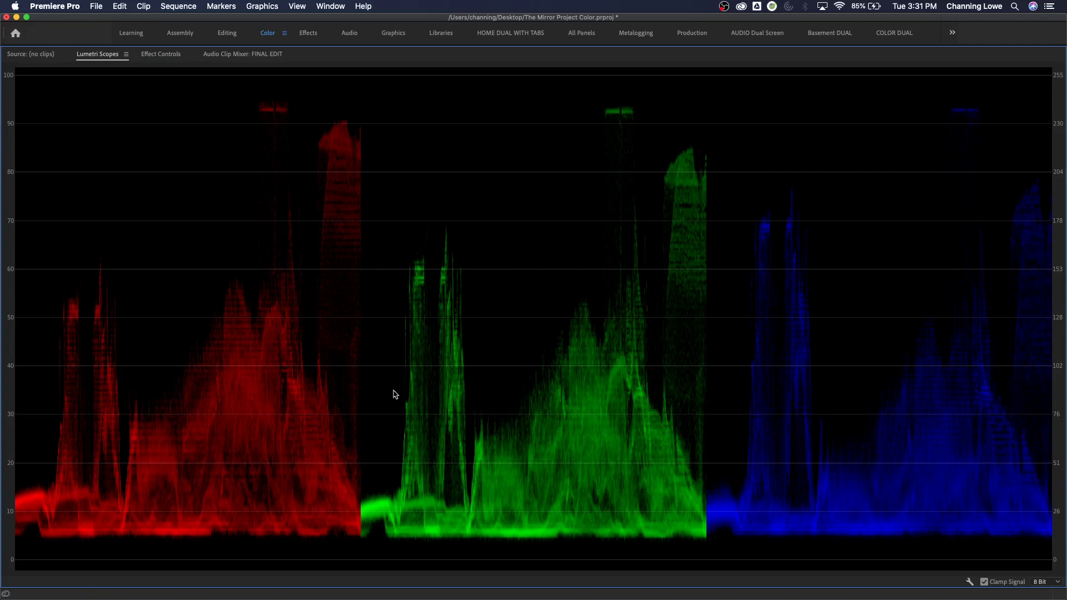
key("grave")
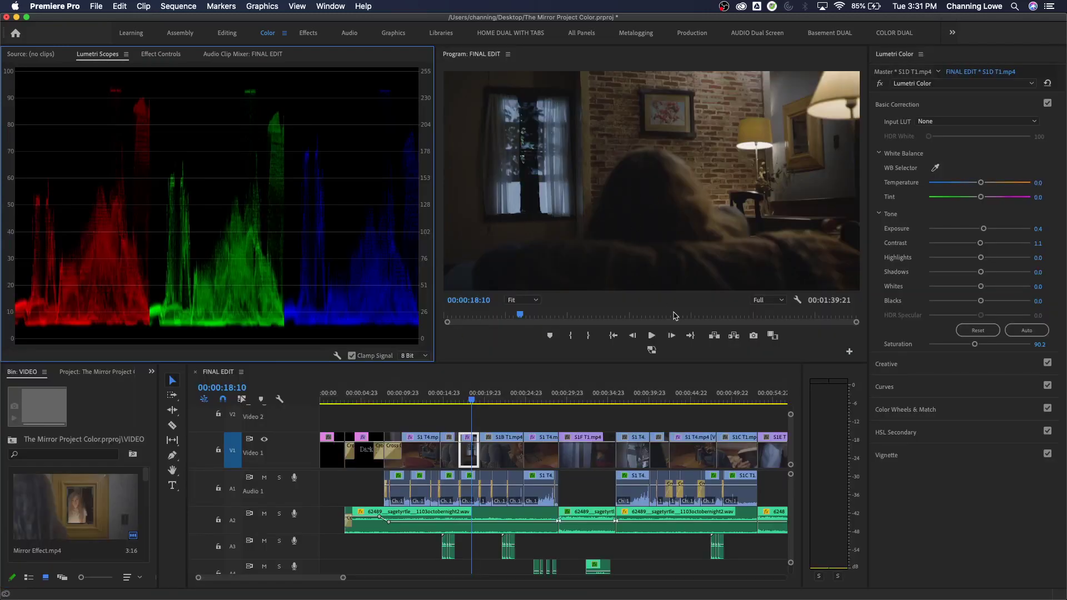
Step: In Curves, reset the RGB curve and test pulling down the green and red channels' top points
left_click(912, 388)
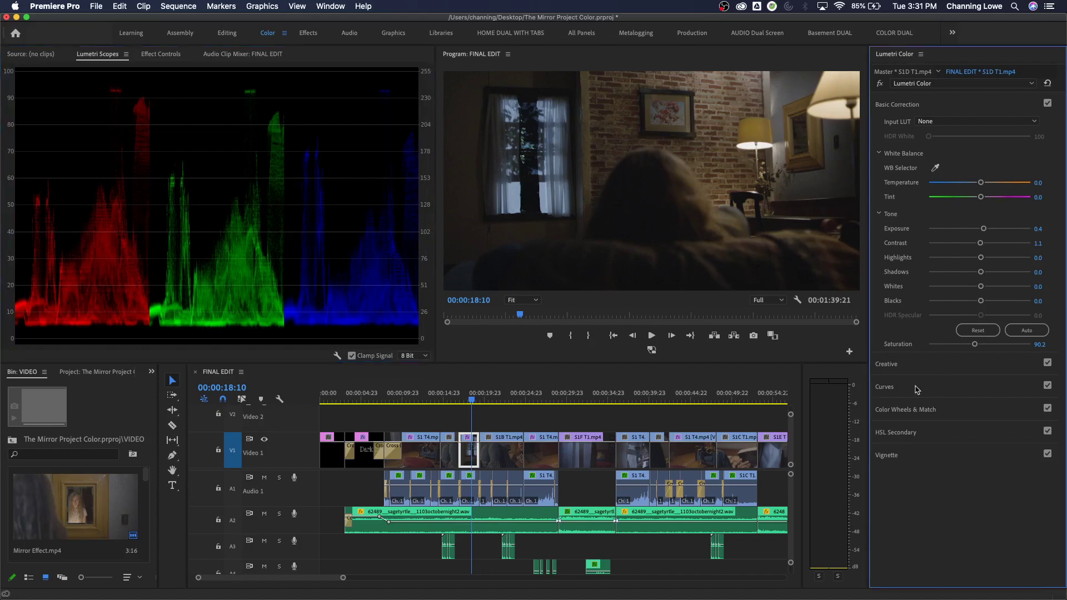
double_click(989, 276)
left_click(980, 217)
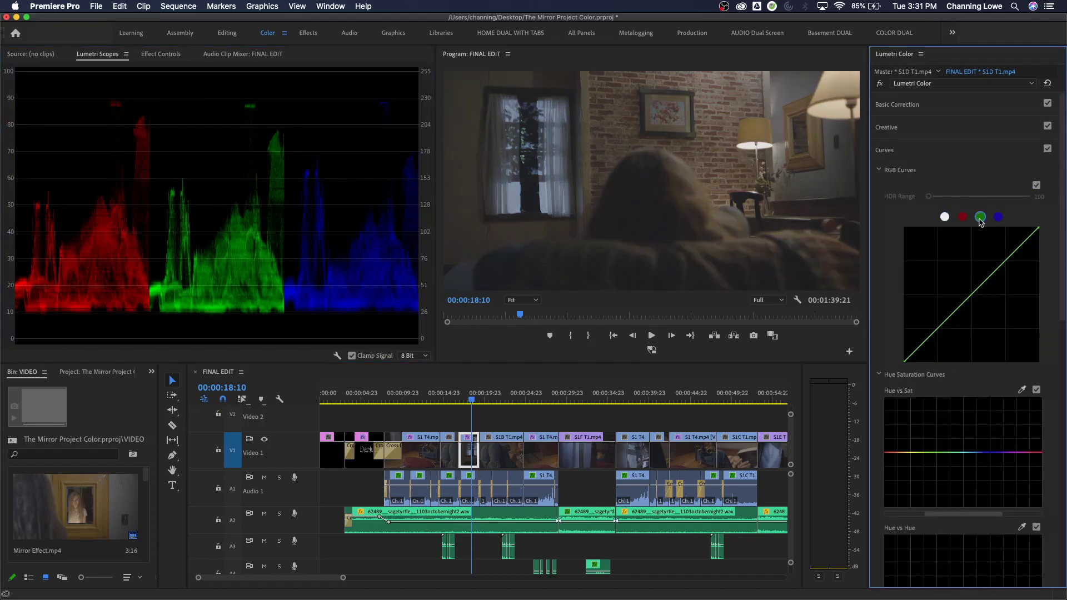
left_click_drag(1038, 231, 1038, 361)
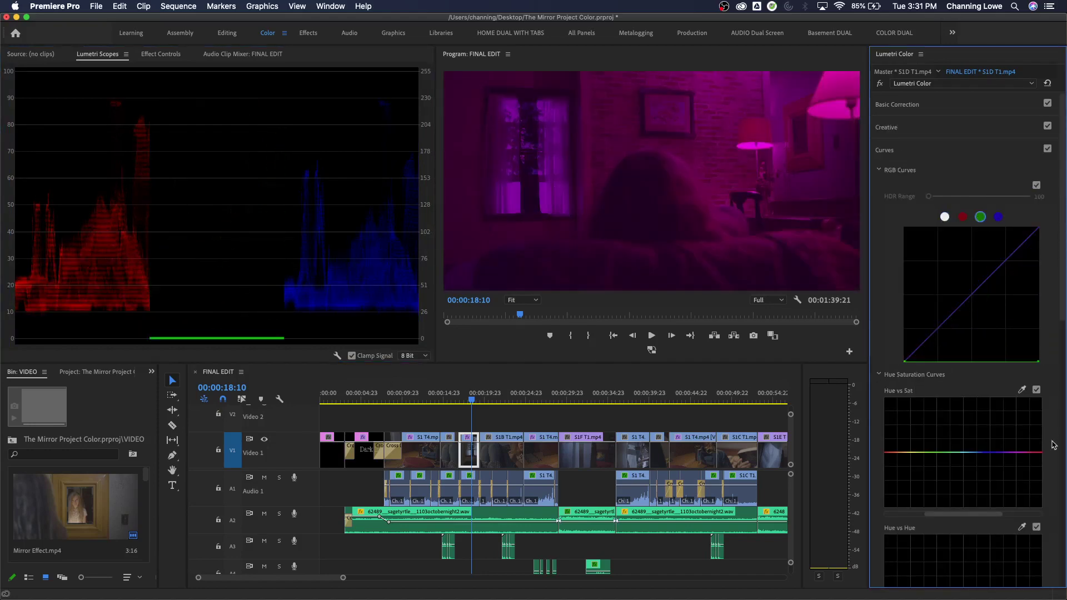
left_click(962, 217)
left_click_drag(1042, 232, 1038, 361)
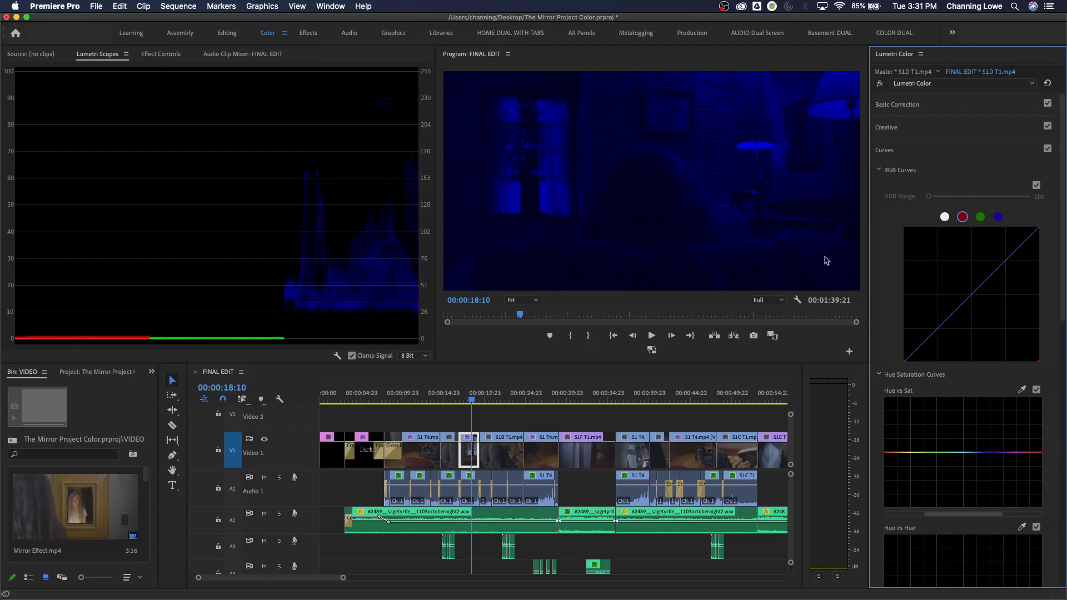
Step: Test the blue and red channel curves, then reset Basic Correction to default exposure, contrast and saturation
left_click(981, 217)
left_click(998, 218)
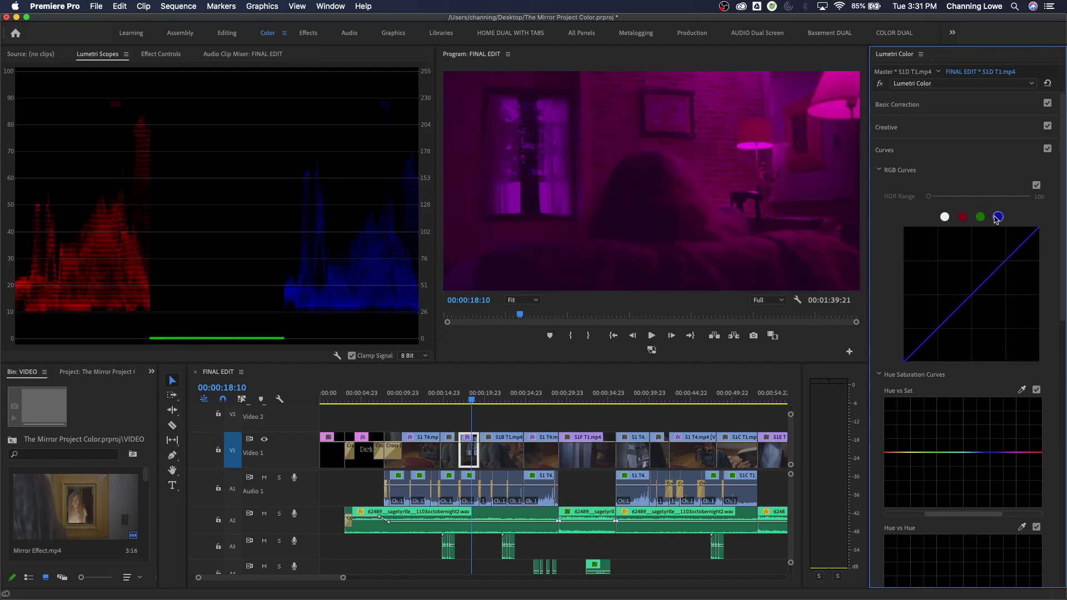
left_click_drag(1038, 228, 1047, 379)
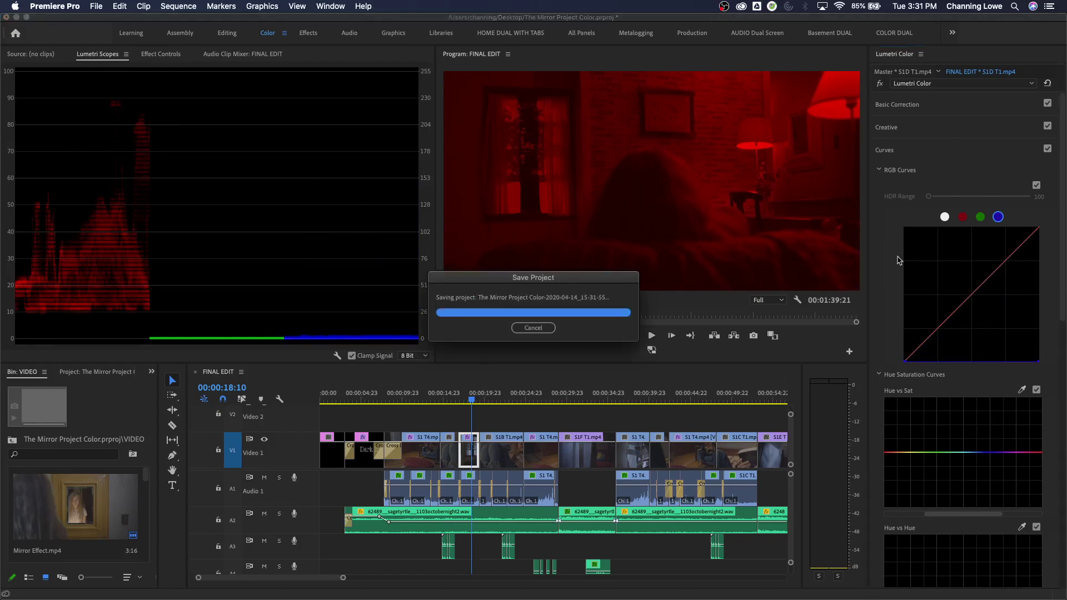
left_click(980, 217)
left_click(963, 217)
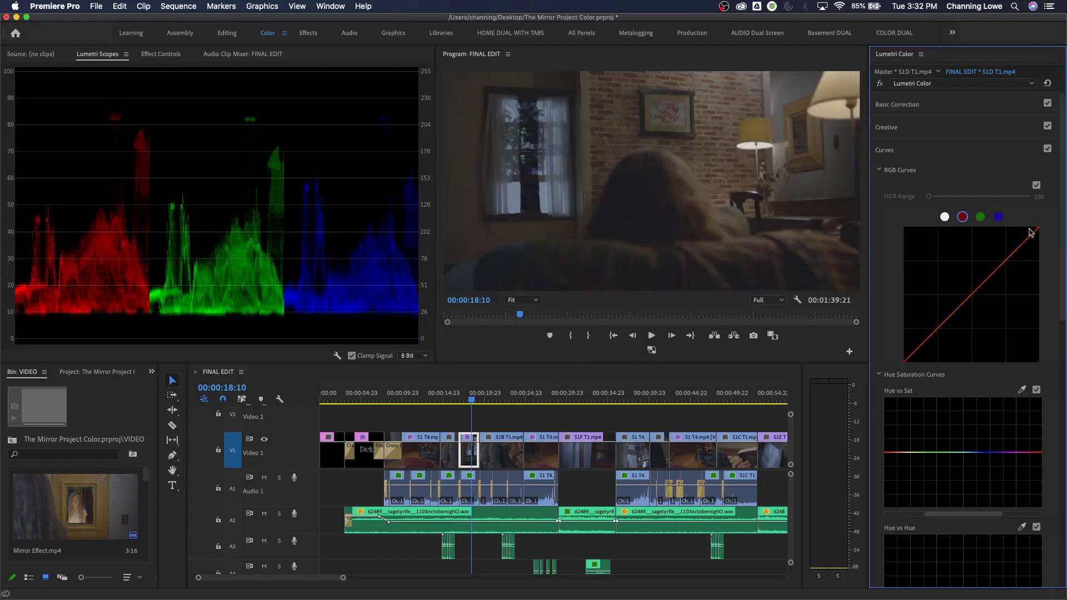
left_click_drag(1038, 228, 1038, 361)
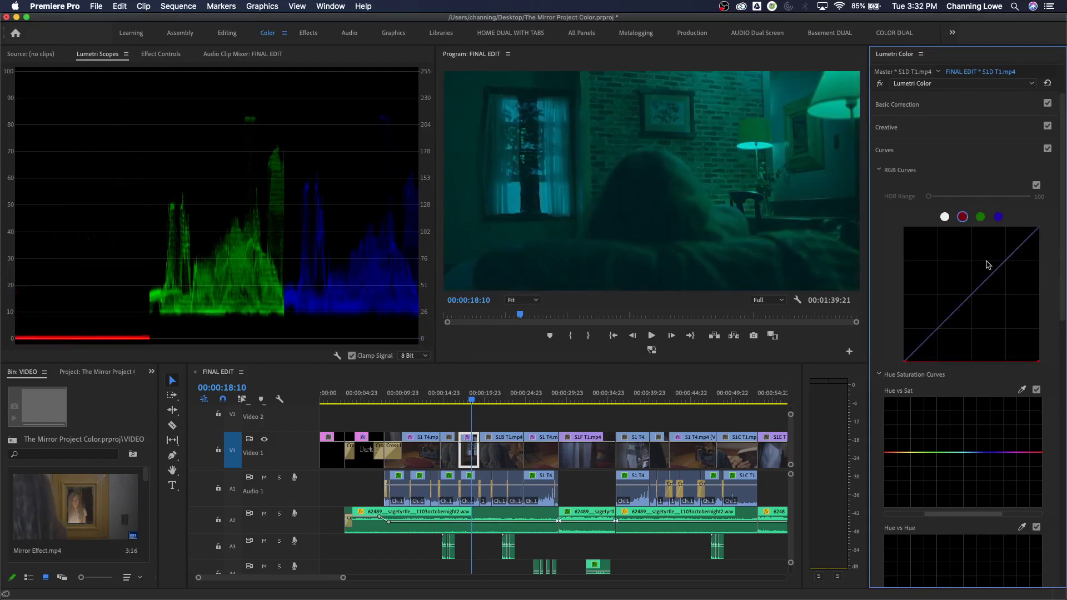
left_click(998, 217)
left_click_drag(1038, 228, 1036, 402)
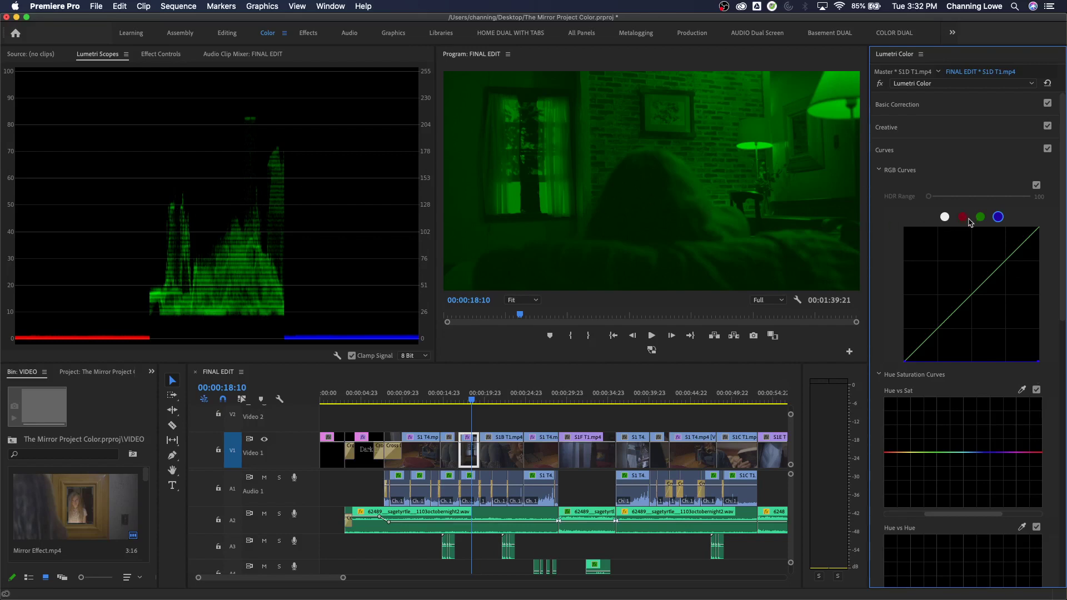
left_click(1047, 83)
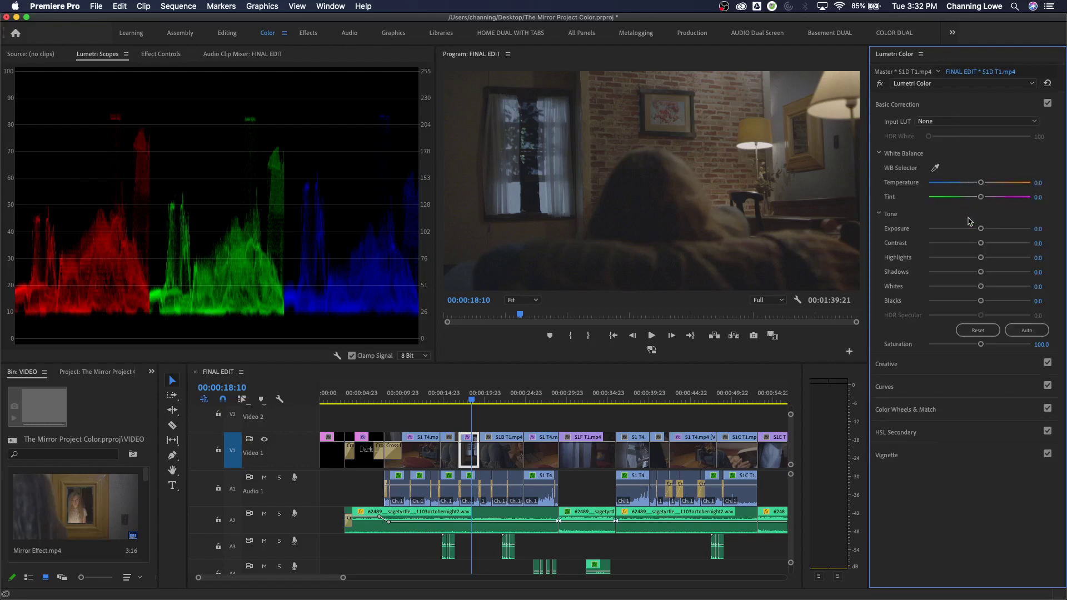
Step: Set Exposure 0.3, Contrast 53.3 and Blacks -14.1, checking the maximized RGB parade along the way
left_click_drag(981, 229, 1007, 248)
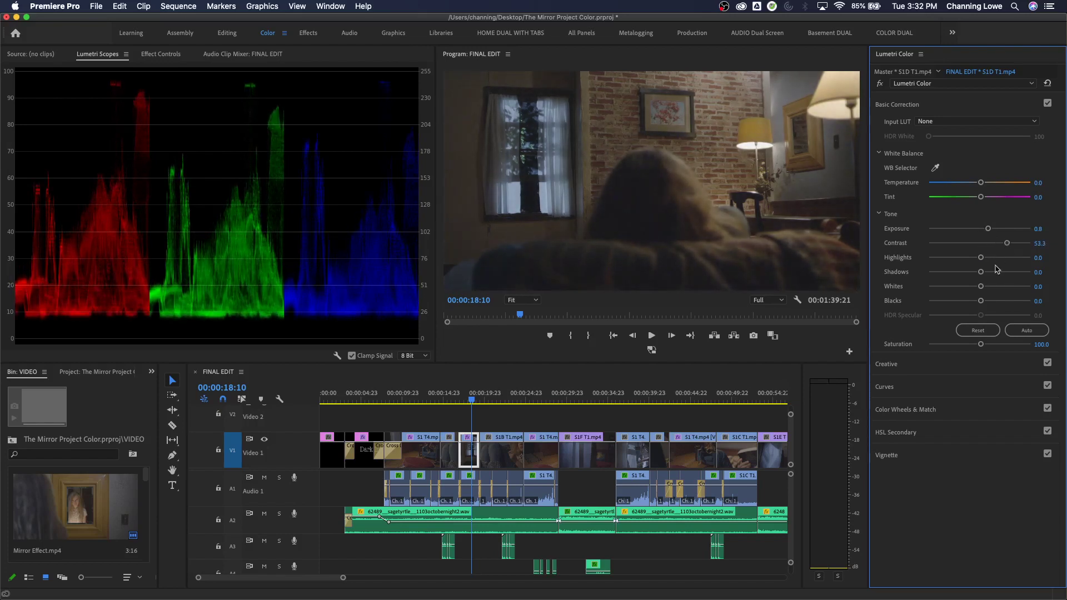
left_click_drag(981, 301, 972, 303)
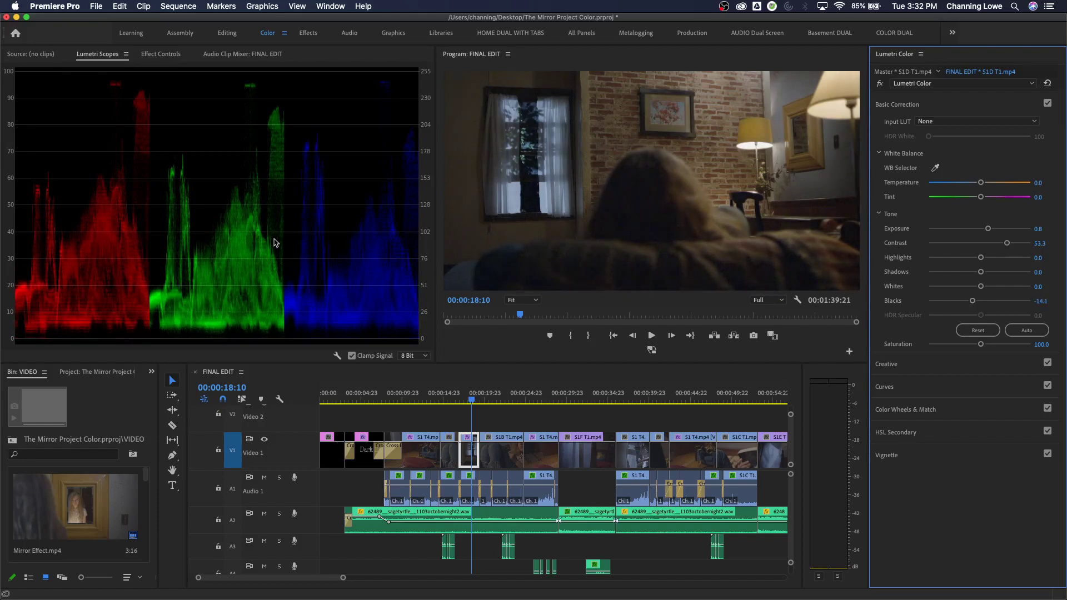
key("grave")
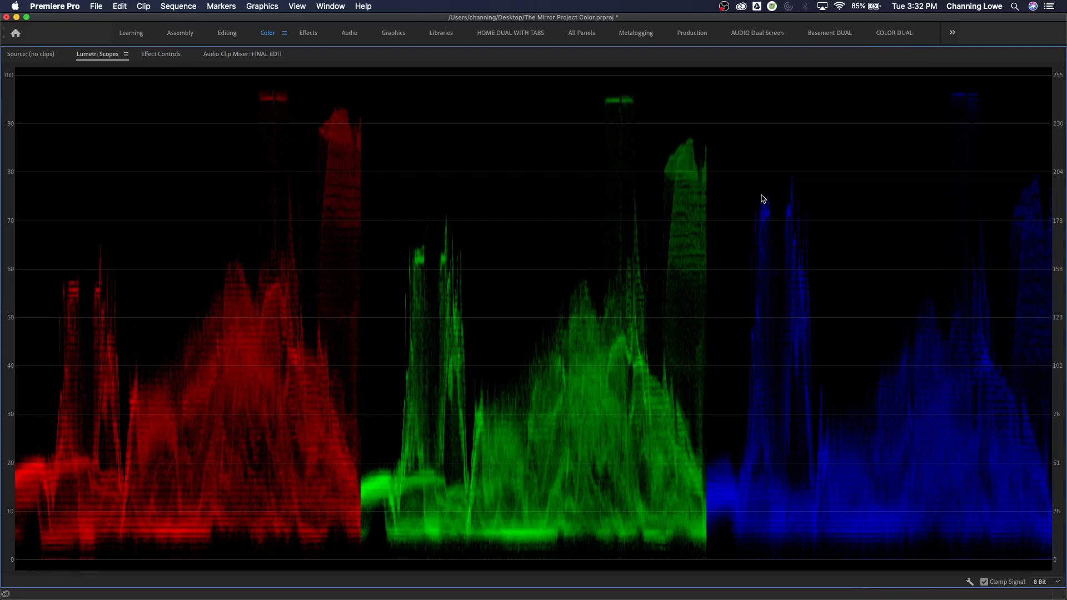
right_click(799, 248)
key("grave")
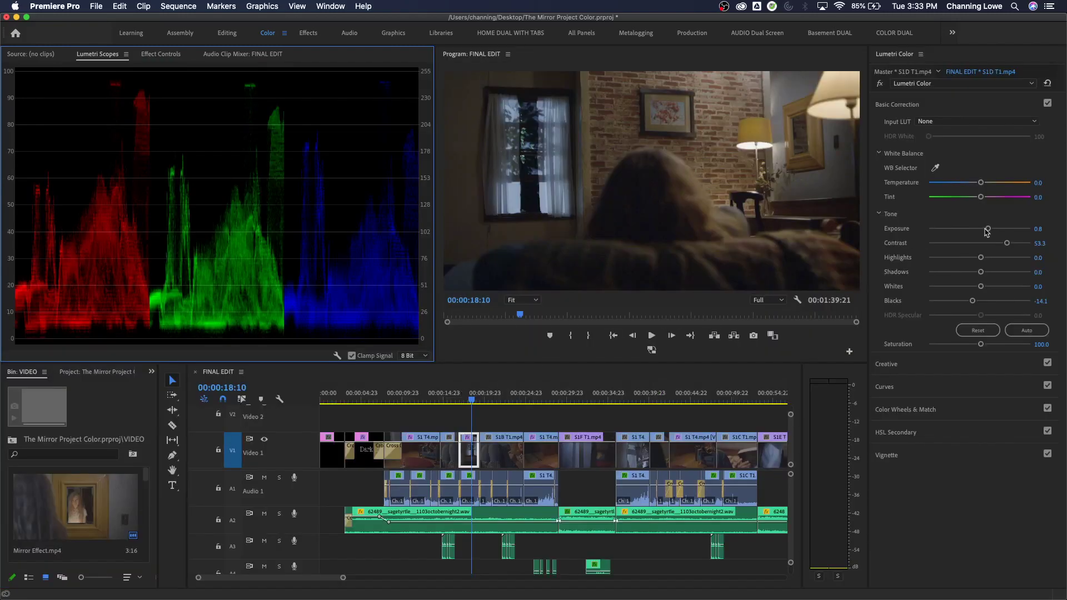
left_click_drag(988, 228, 982, 229)
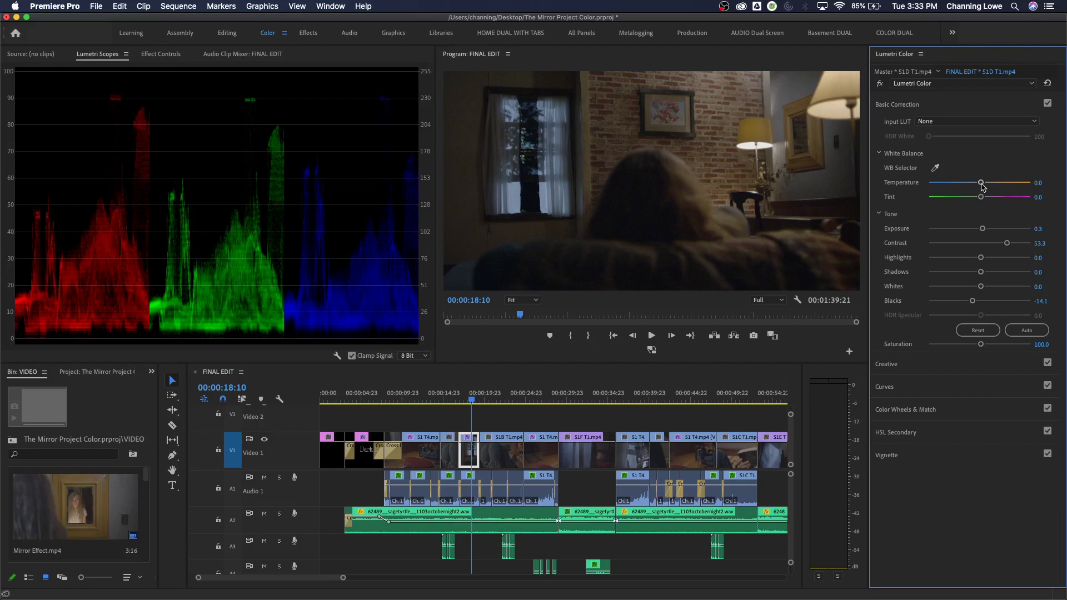
Step: Cool the white balance to Temperature -14.1 and Tint 4.3, comparing with Basic Correction toggled off
left_click_drag(981, 183, 972, 188)
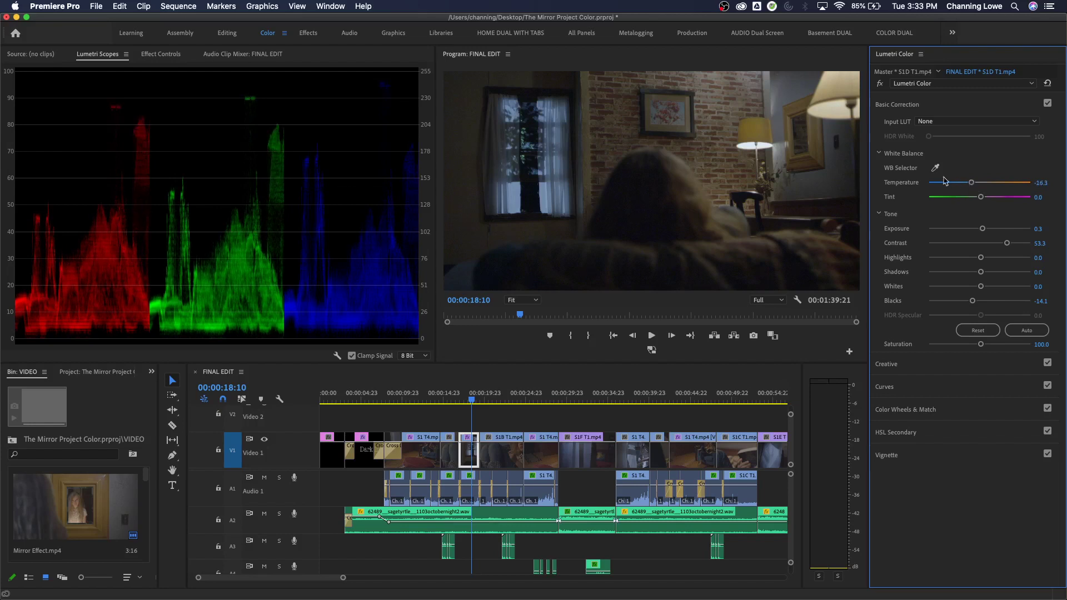
left_click(1047, 103)
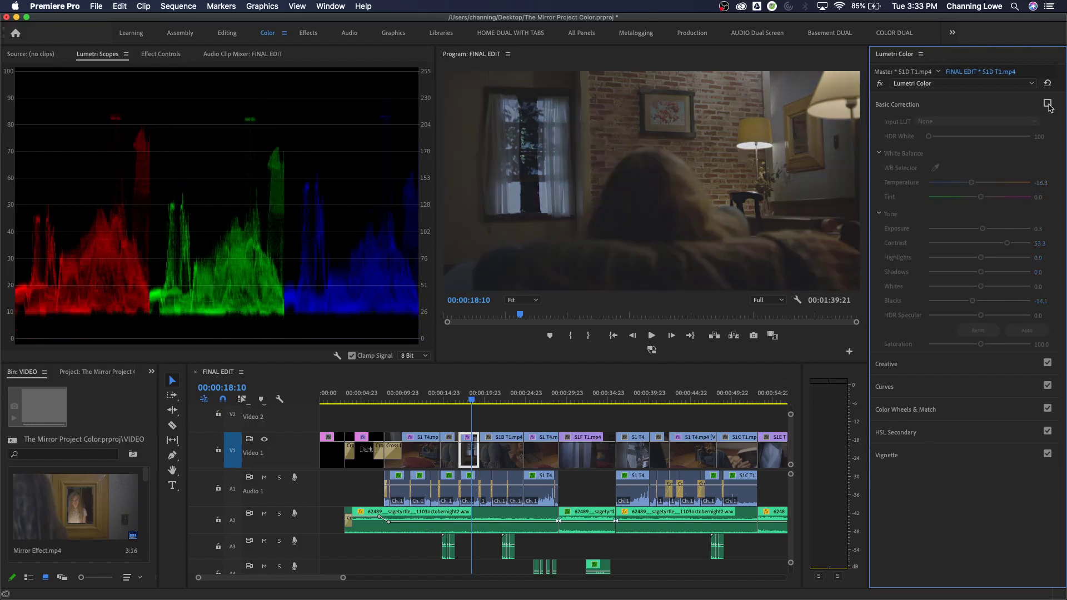
left_click(1048, 104)
left_click(1047, 104)
left_click(1047, 104)
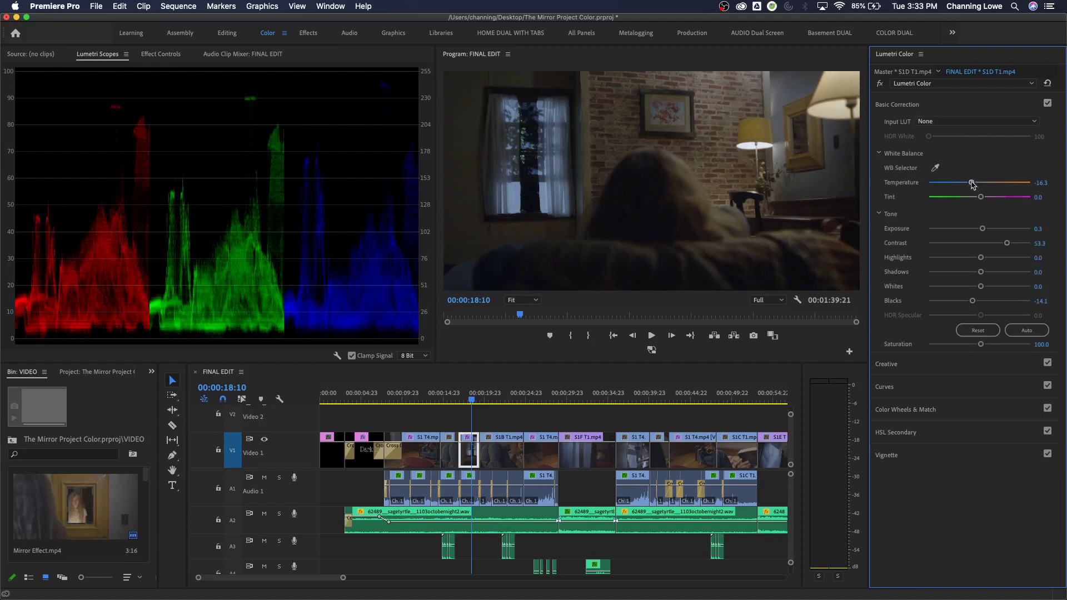
mouse_move(973, 185)
left_mouse_down()
mouse_move(925, 190)
mouse_move(977, 188)
left_mouse_up()
left_click_drag(980, 199, 973, 188)
key("grave")
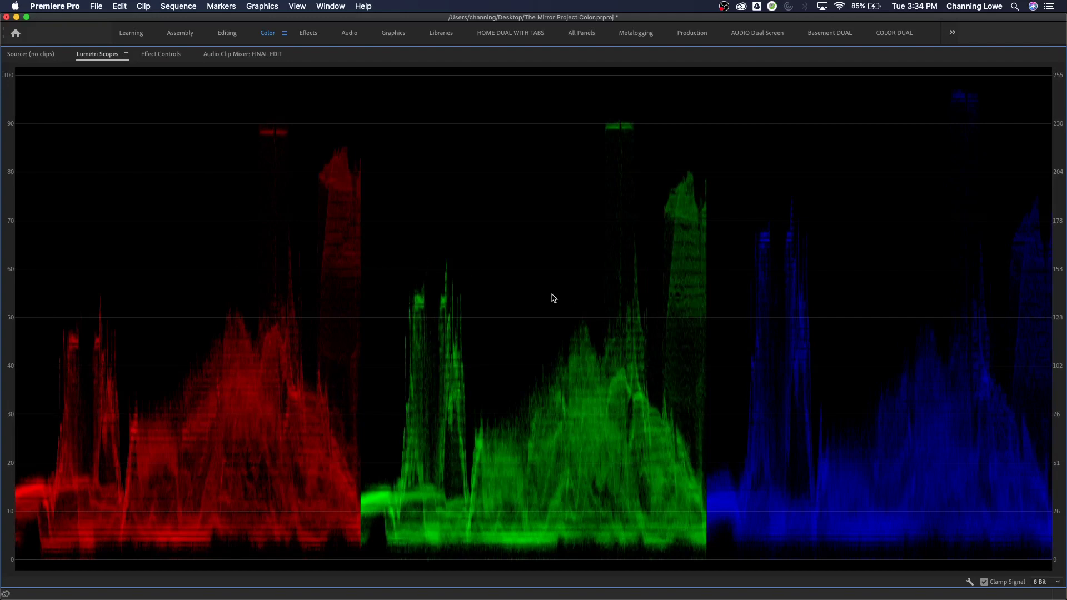
key("grave")
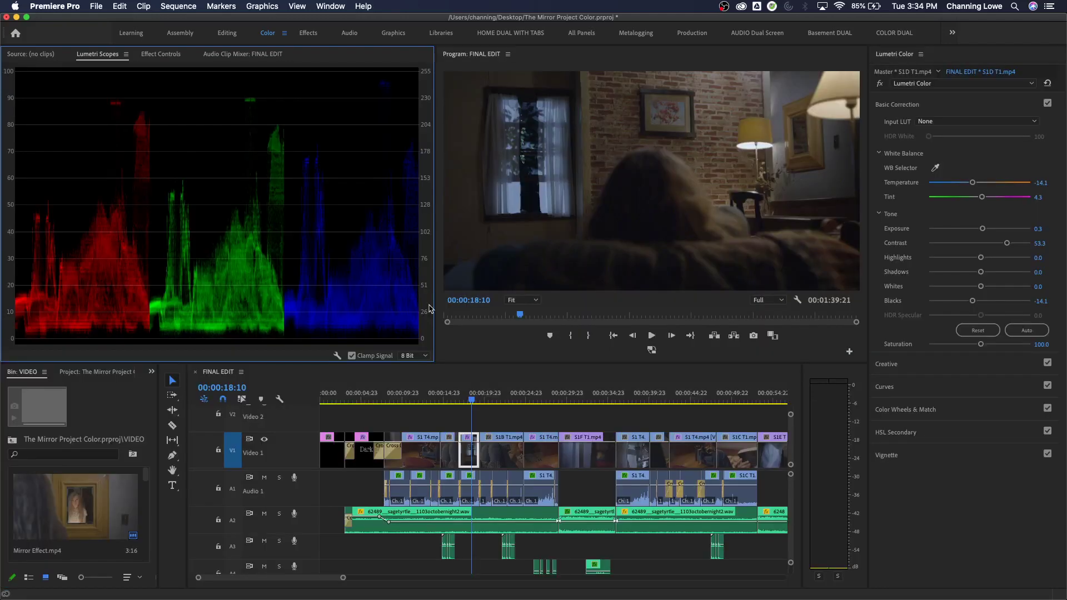